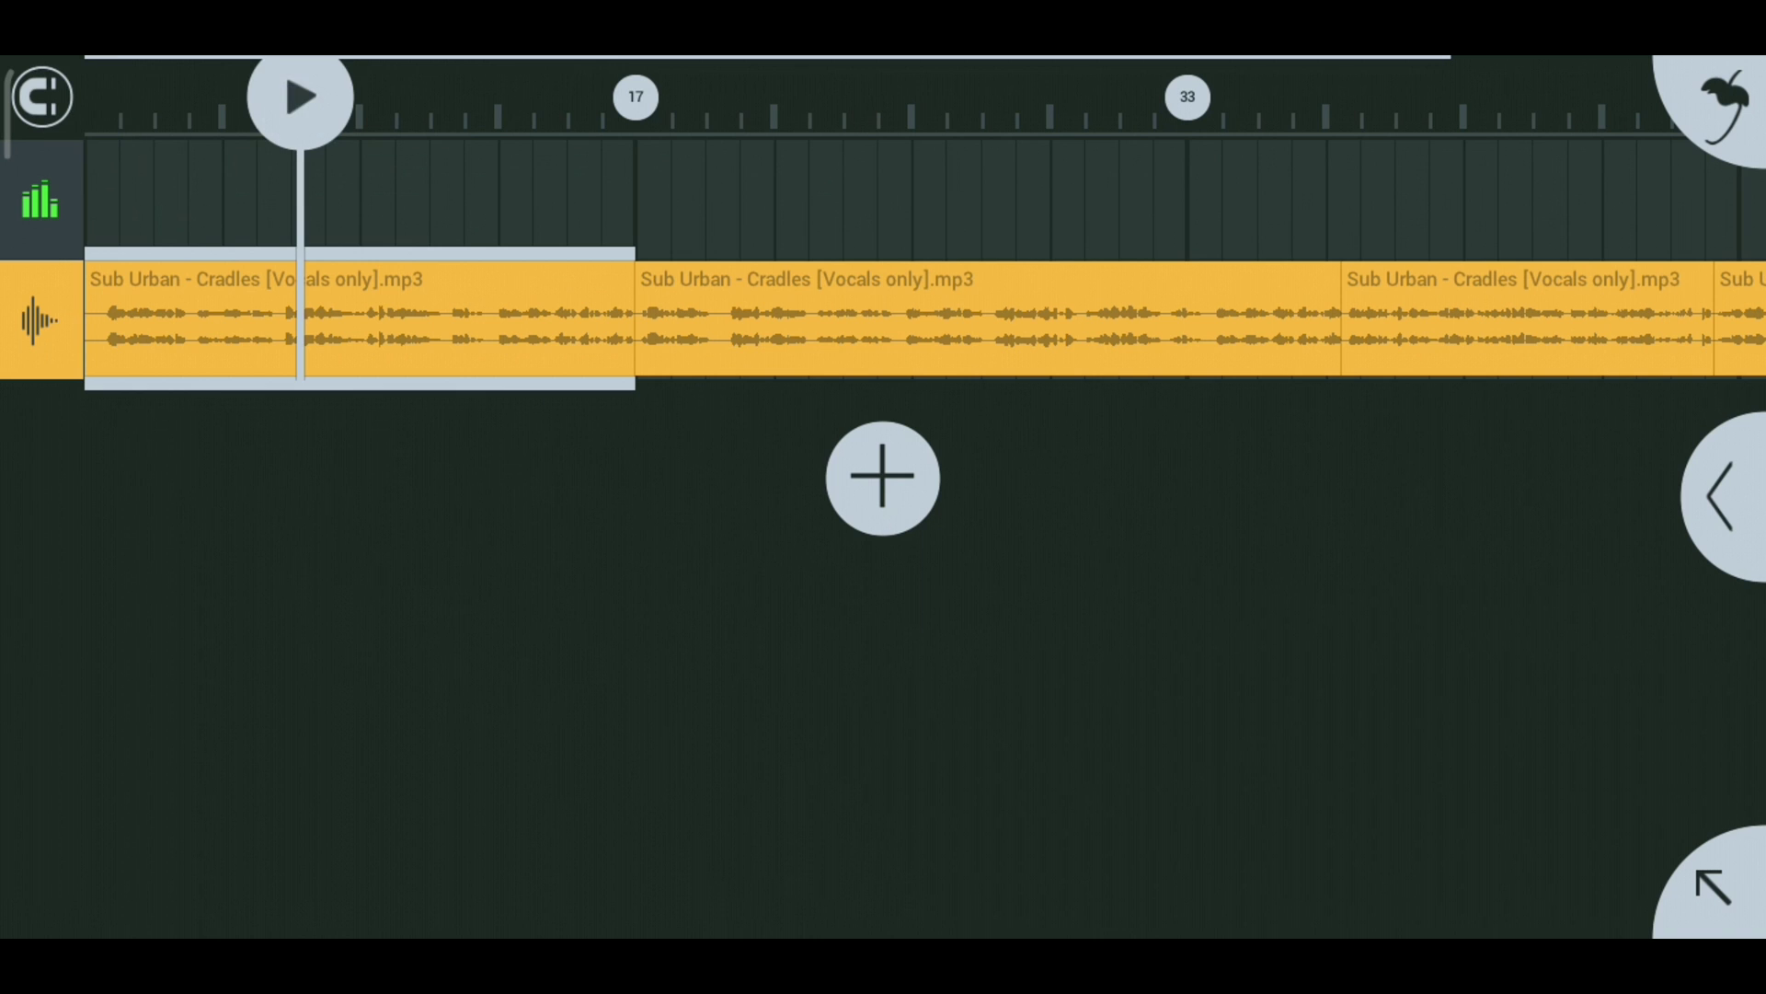
Add a Tuner effect to the Record 1 vocal track's effects chain.
mouse_move(841, 284)
left_mouse_down()
mouse_move(735, 290)
mouse_move(833, 285)
left_mouse_up()
left_click(1739, 524)
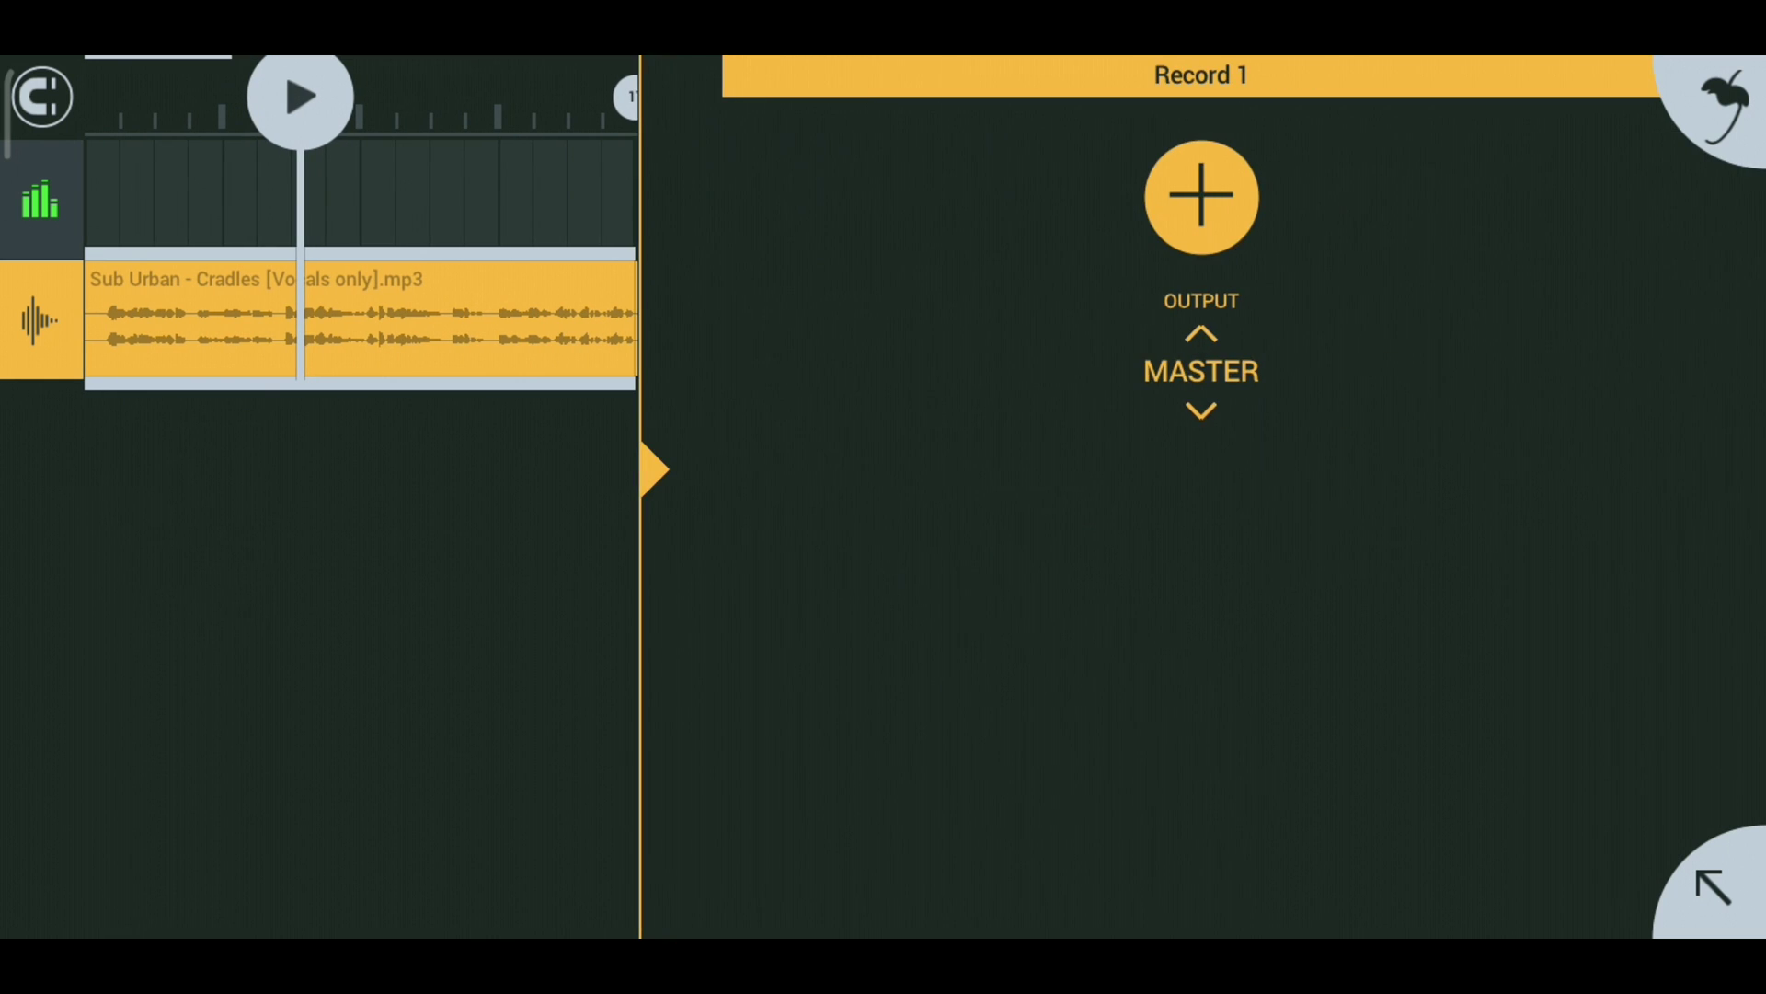
left_click(1202, 198)
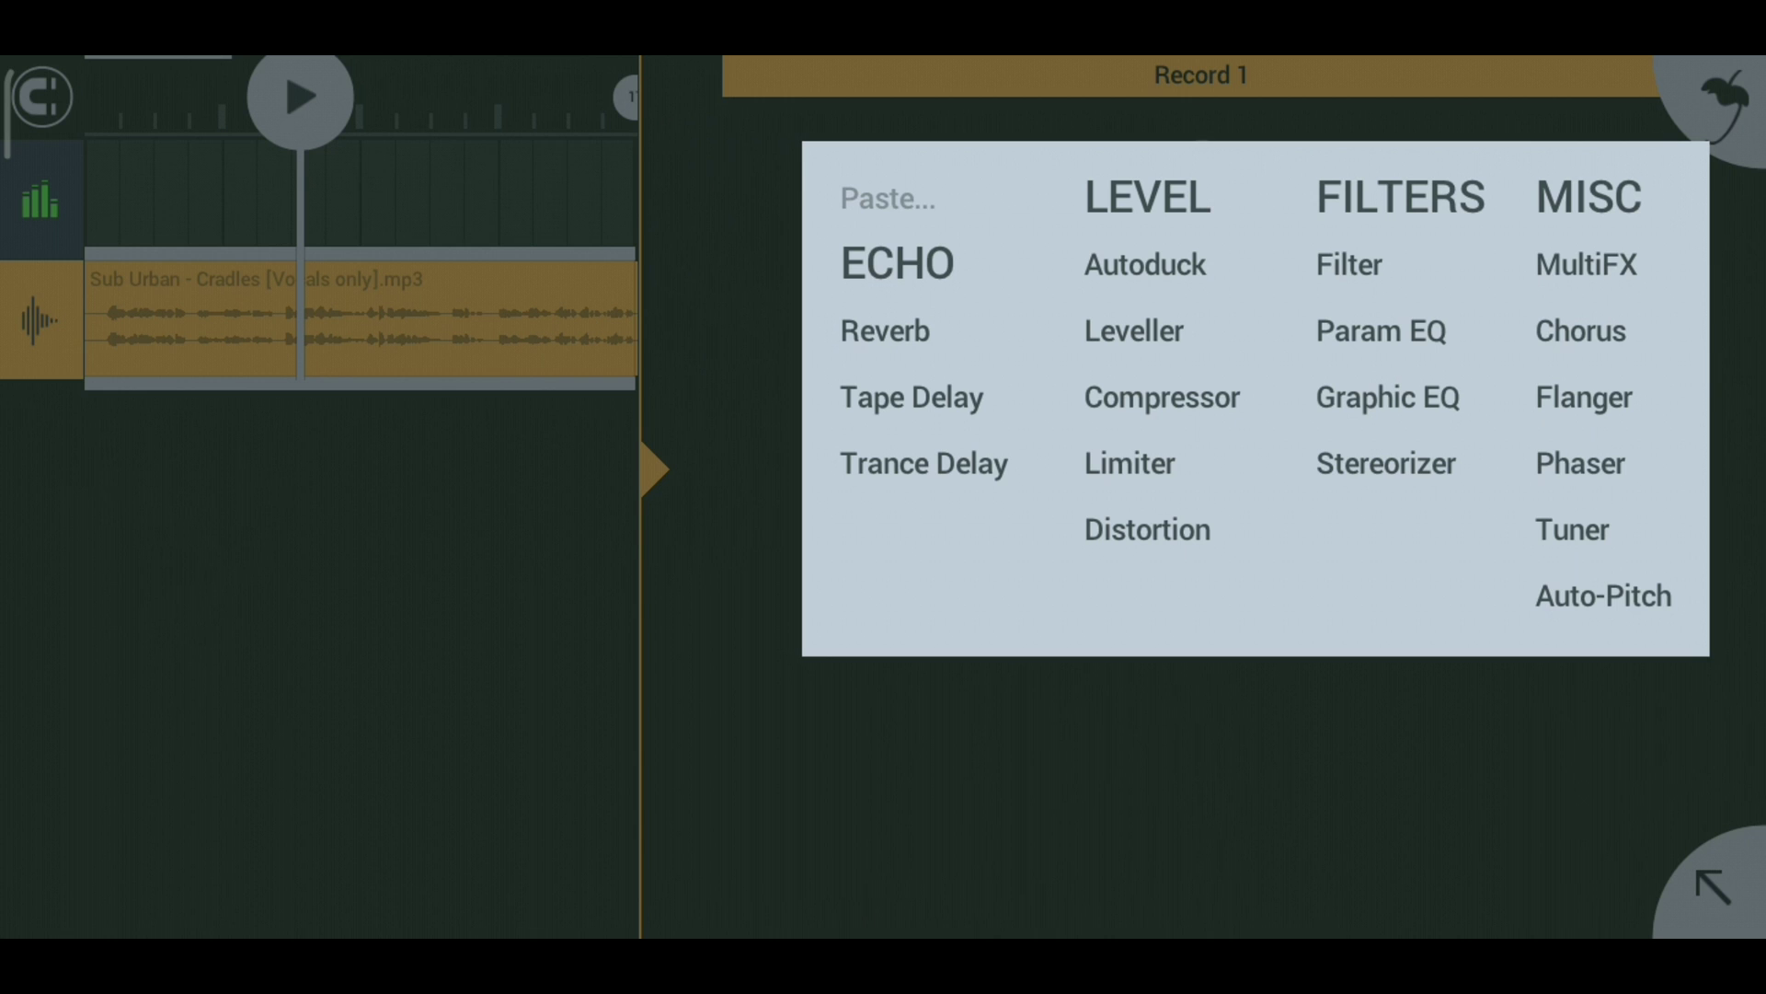
left_click(1572, 529)
left_click(300, 97)
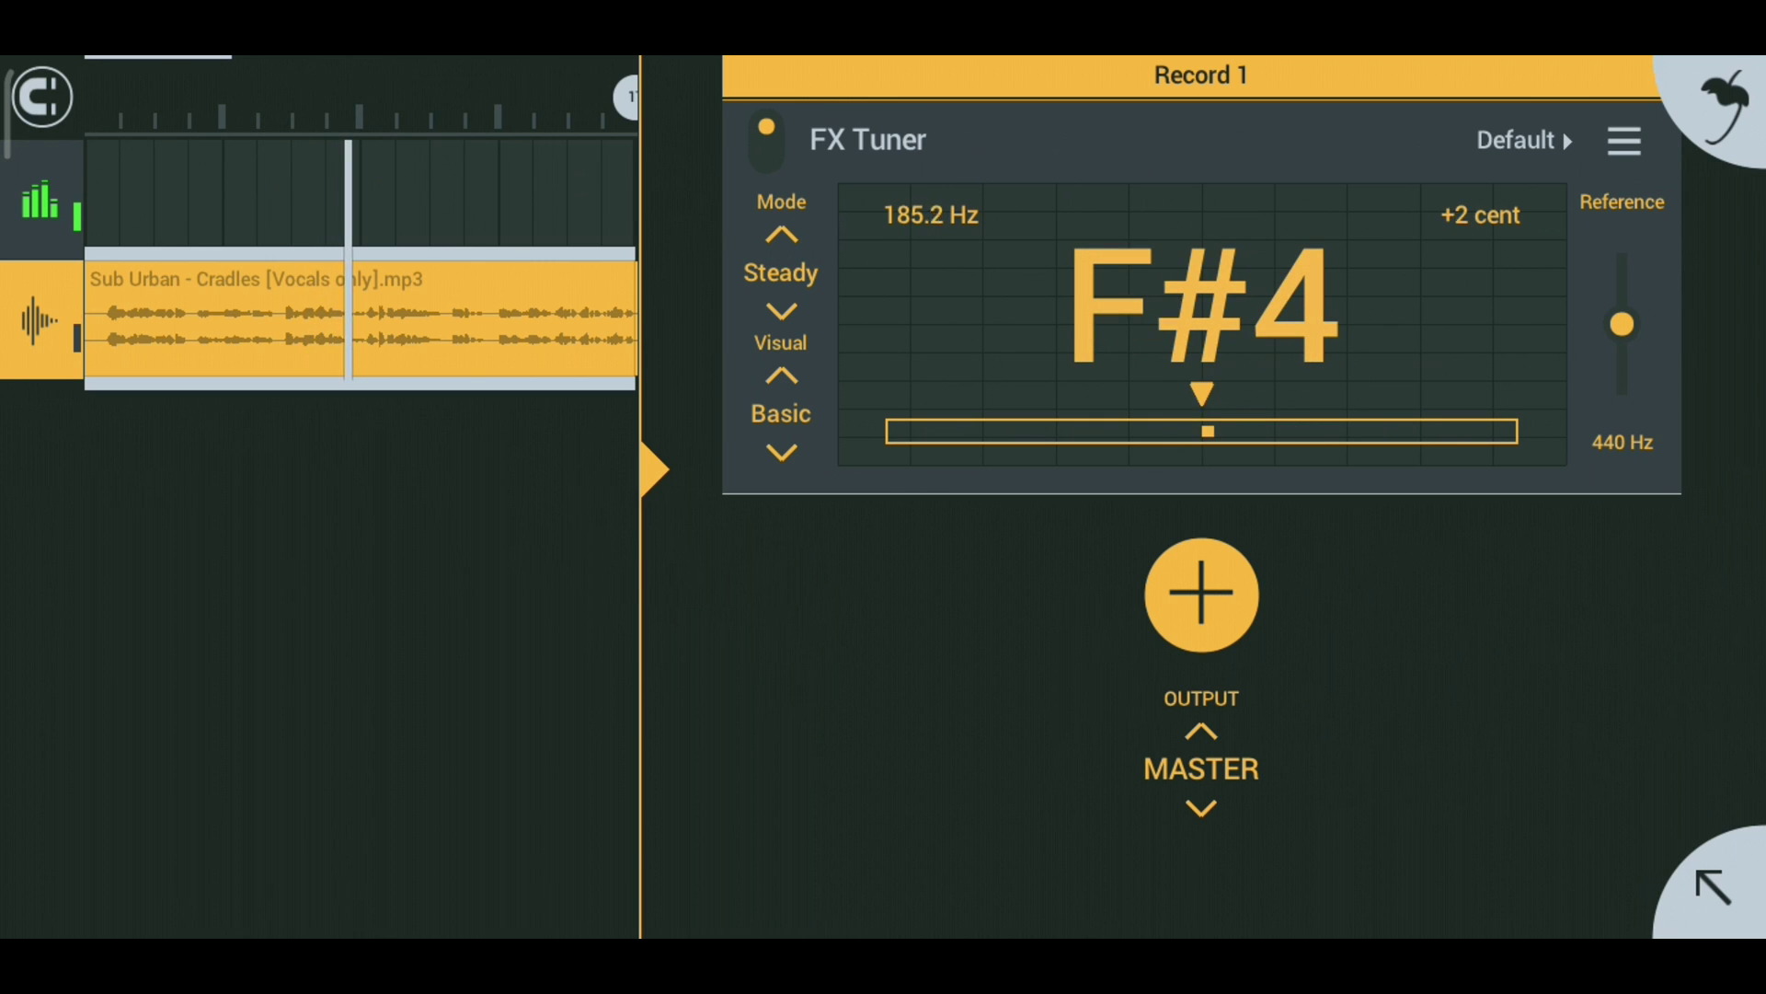
Move the playhead back to the song start and add Auto-Pitch after the Tuner.
left_click_drag(347, 98, 62, 104)
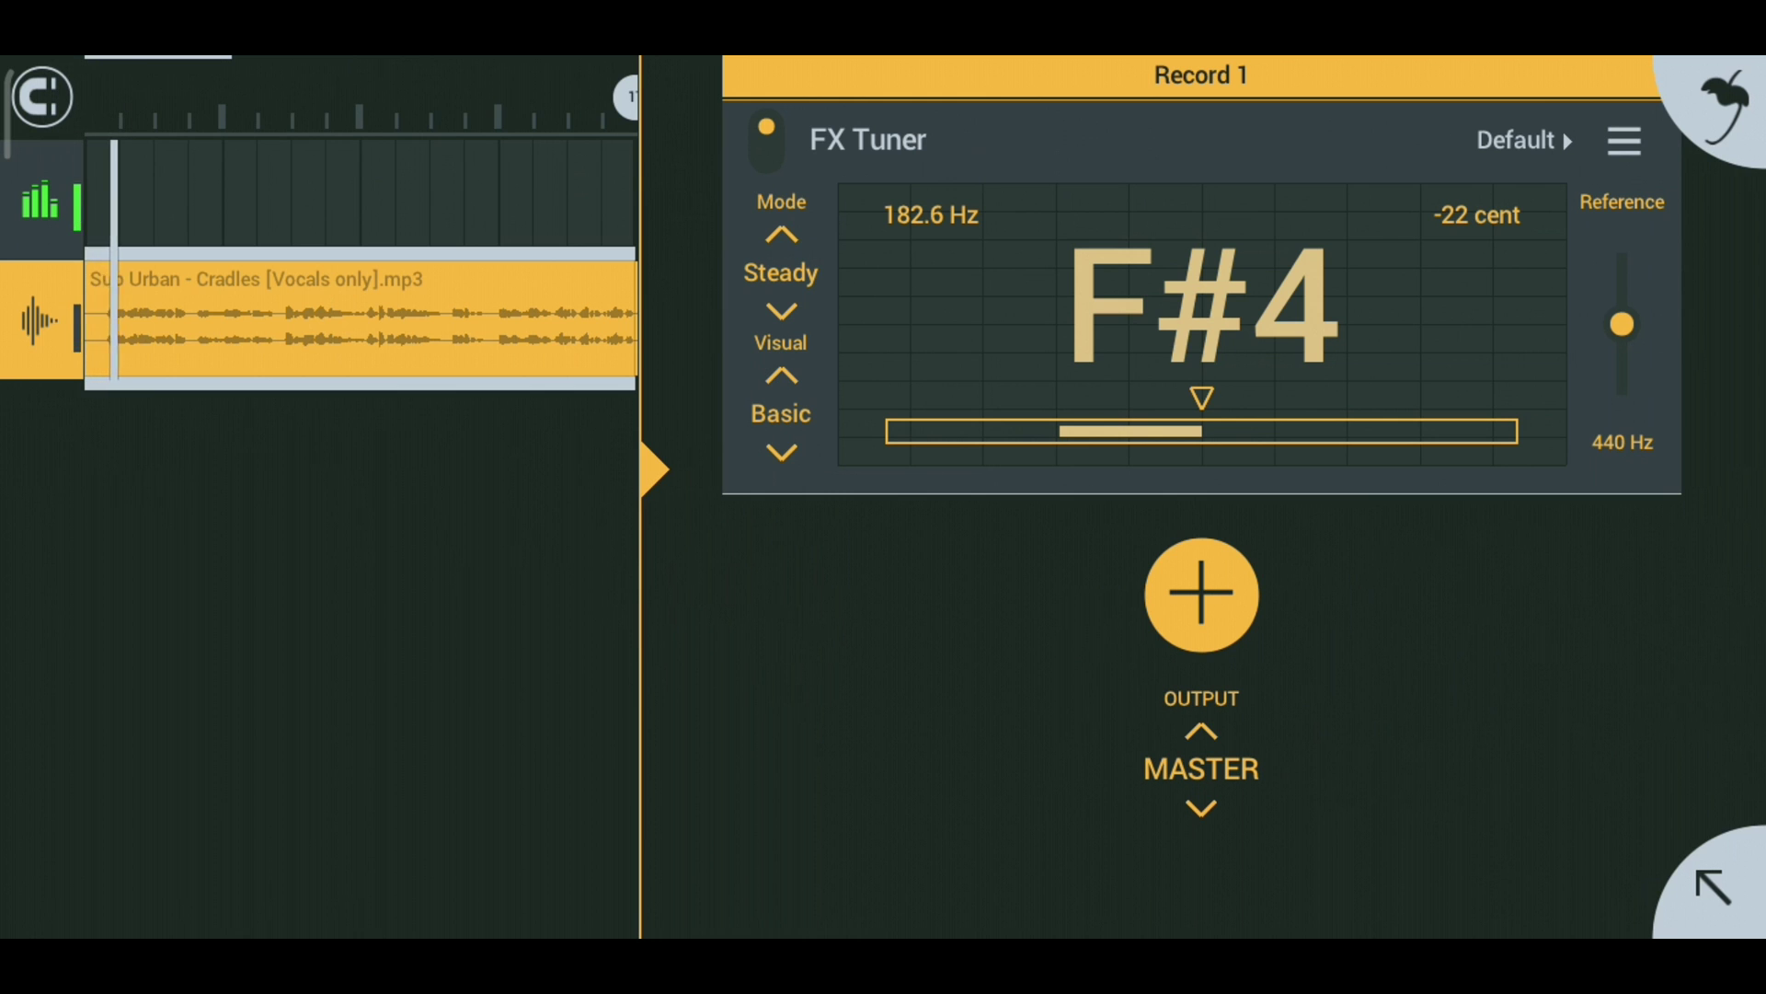
left_click(1200, 593)
left_click(1628, 875)
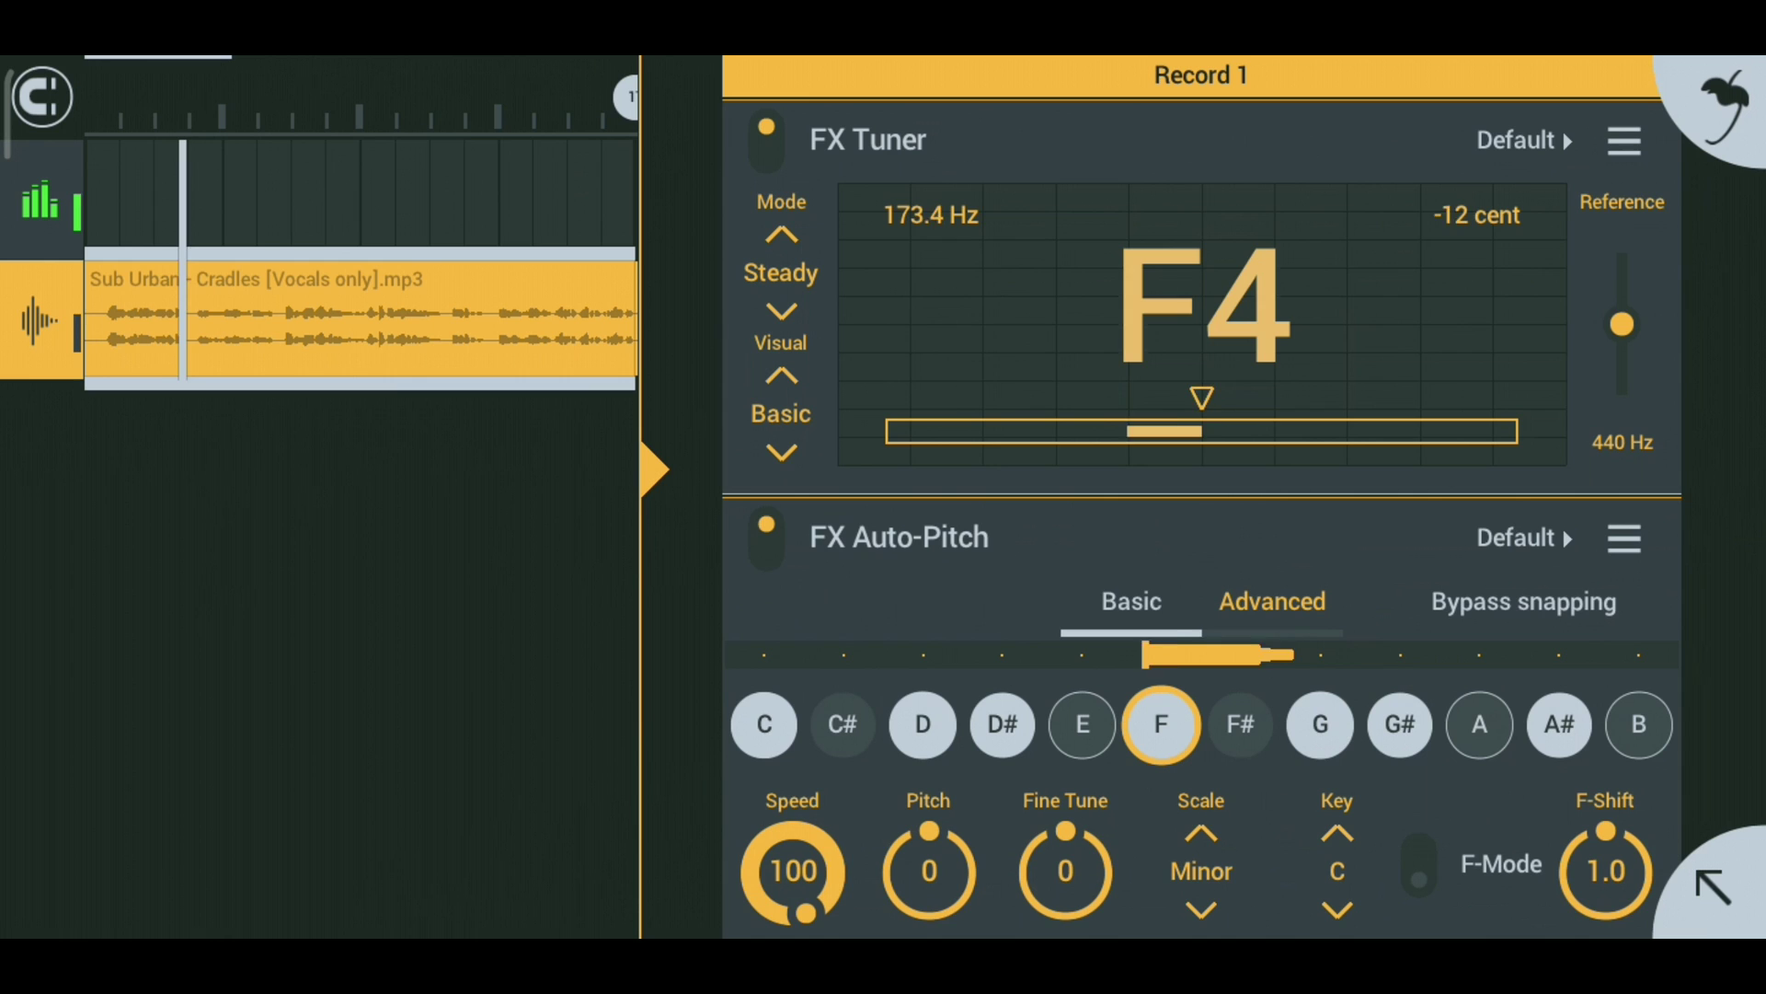
left_click_drag(1737, 605, 1733, 438)
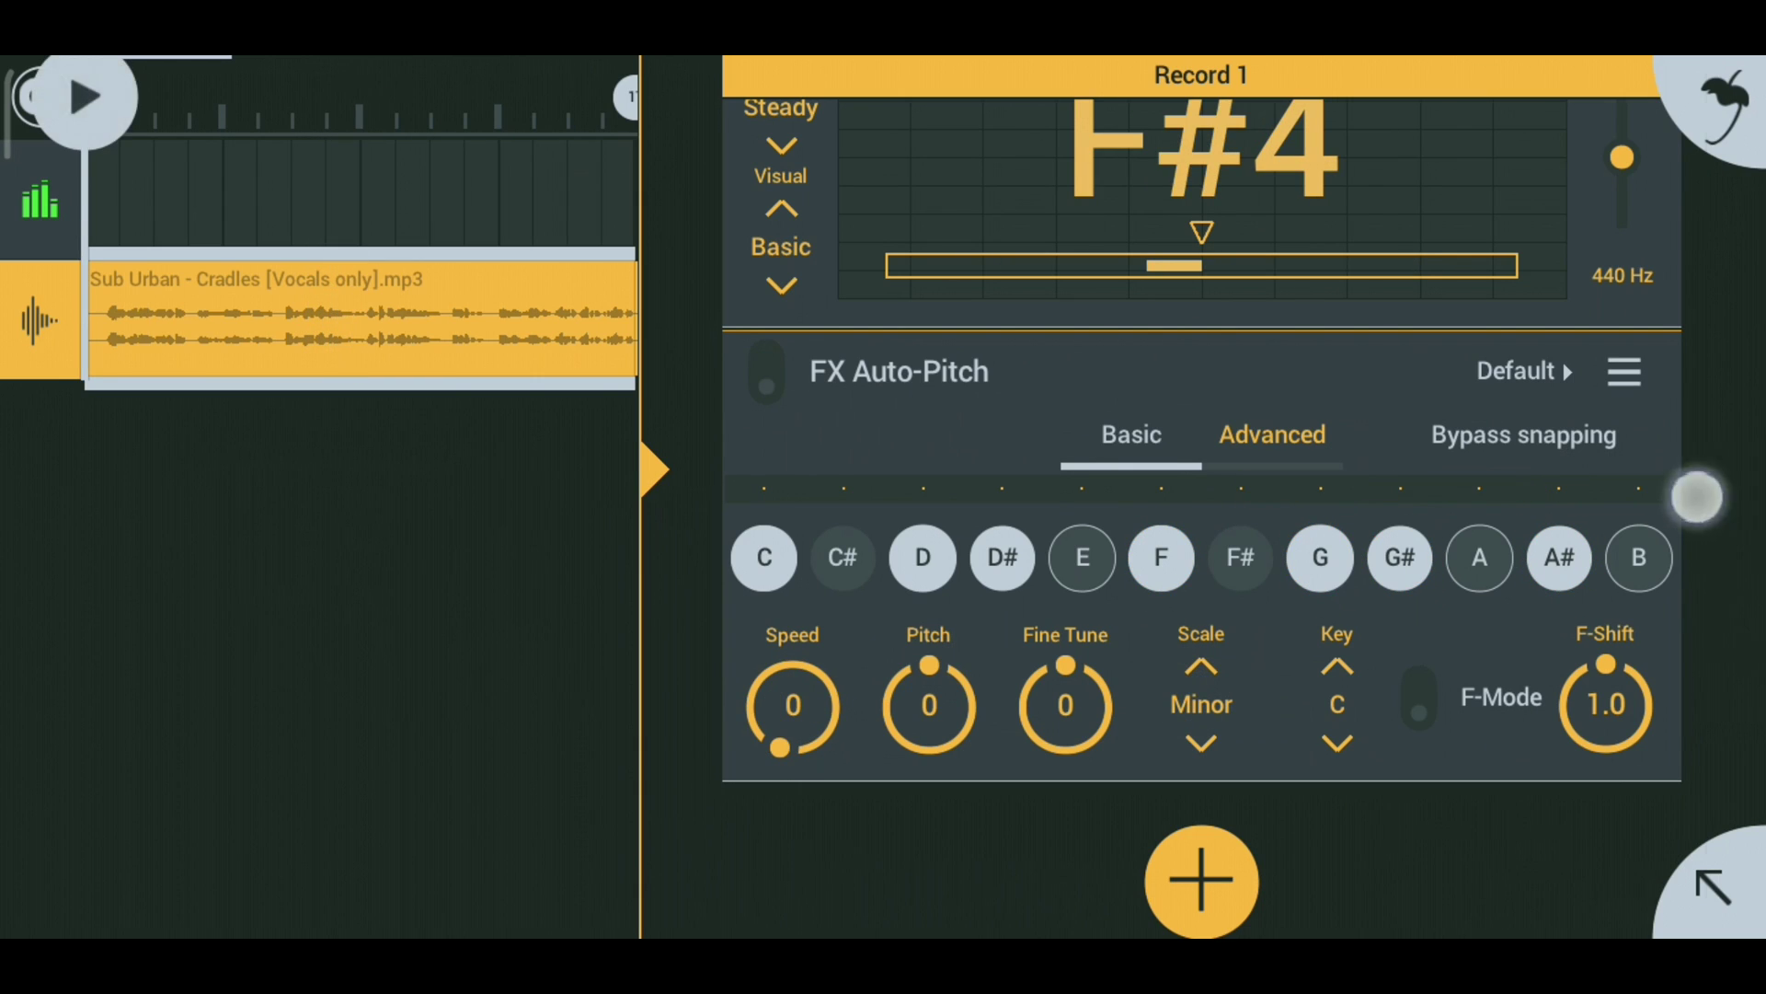
With Auto-Pitch speed at 0, switch to the phone's recent-apps overview.
left_click(1707, 315)
Find Sub Urban's Cradles on Tunebat: D♭ Major, Camelot 3B, 79 BPM.
left_click(1708, 679)
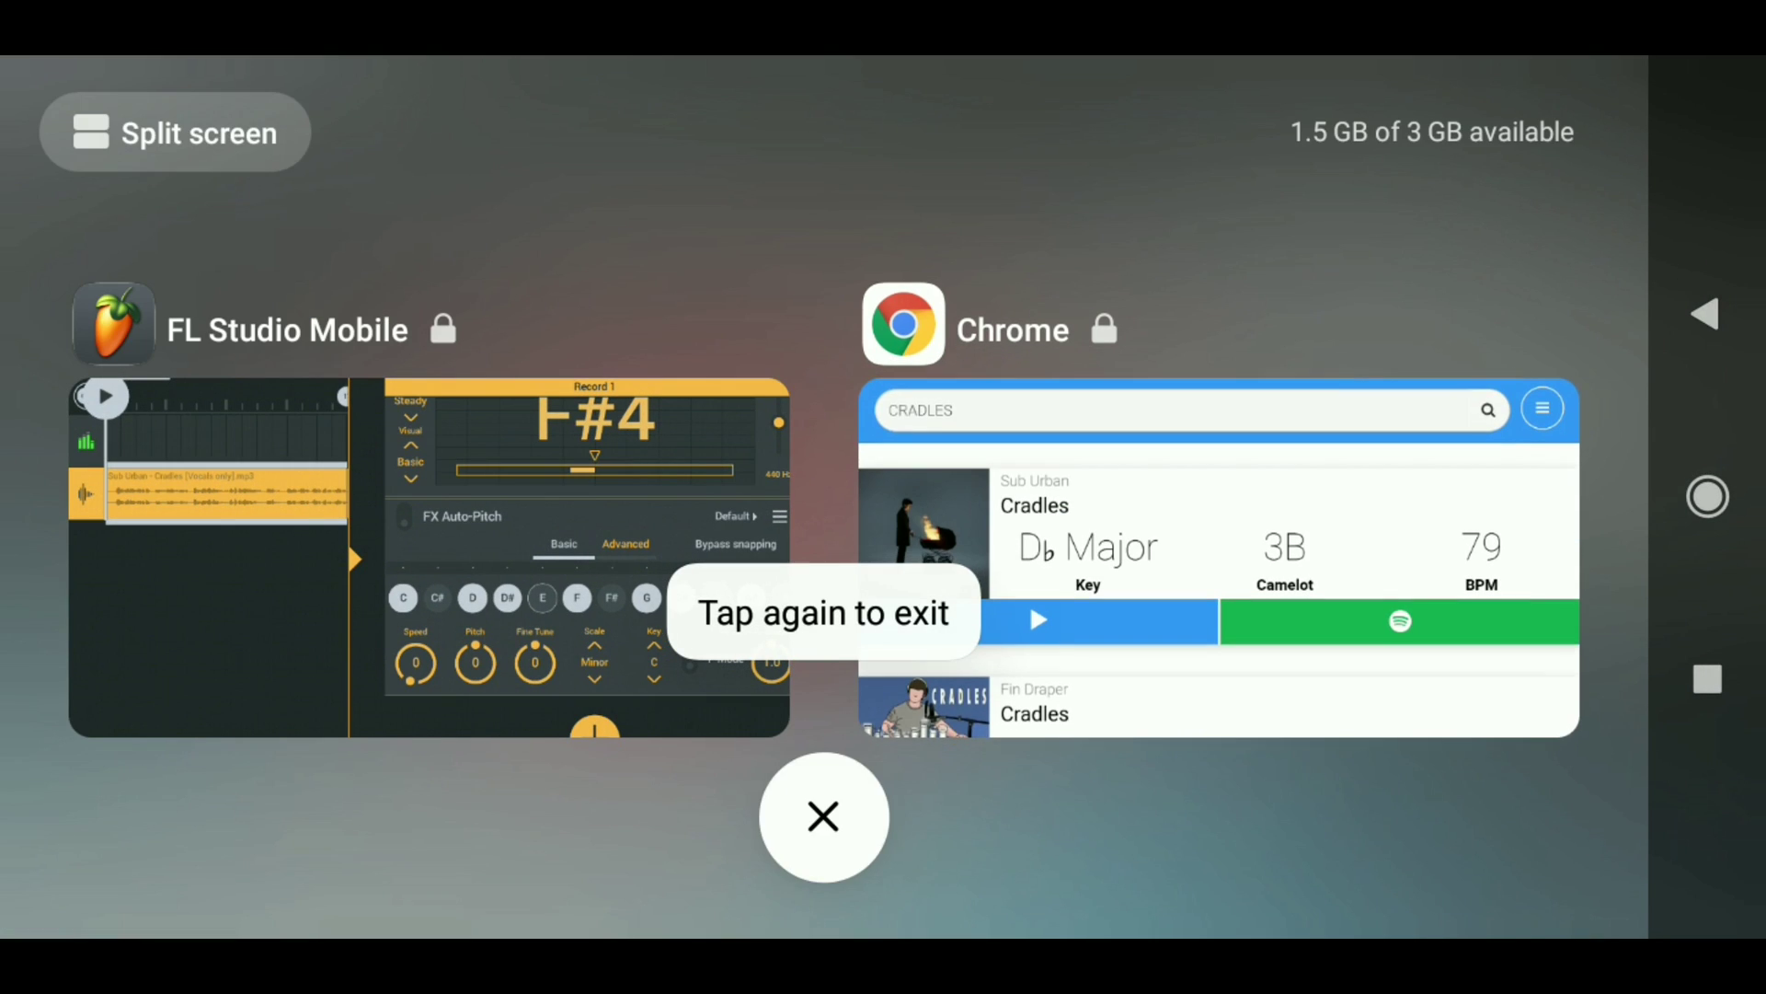
left_click(1218, 553)
left_click(1438, 328)
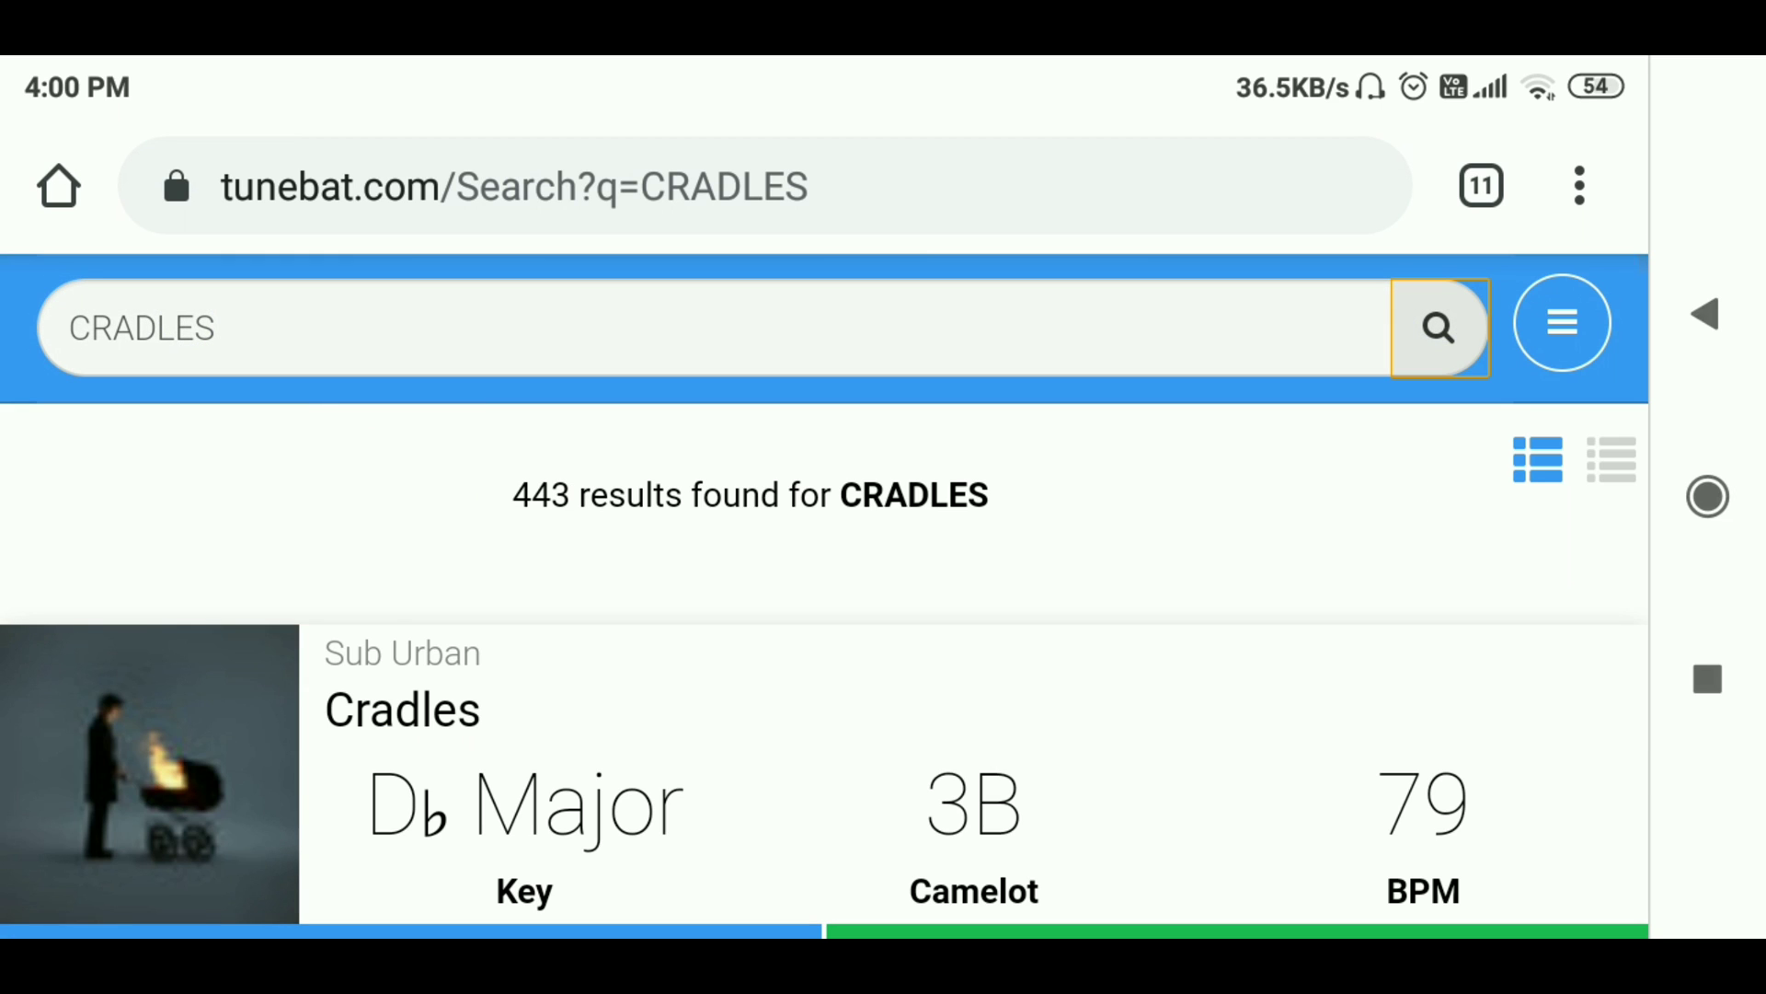
scroll(1468, 735, "down", 2)
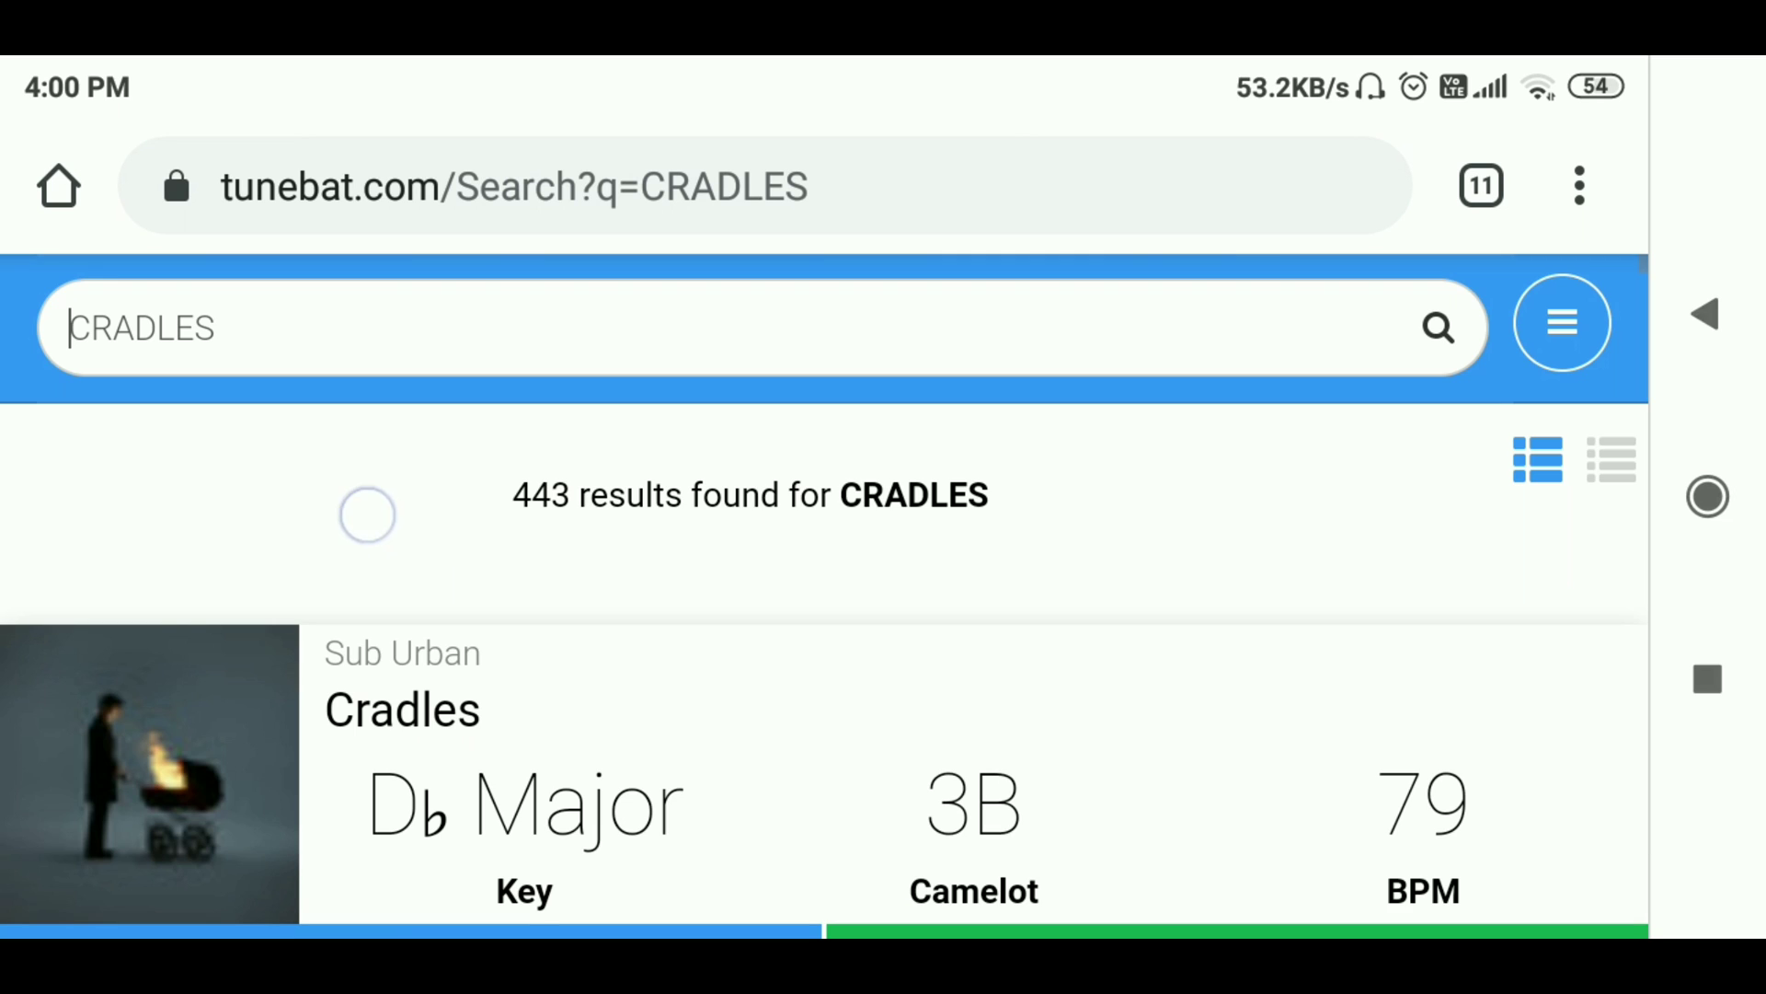
scroll(1353, 672, "down", 2)
left_click_drag(245, 506, 289, 493)
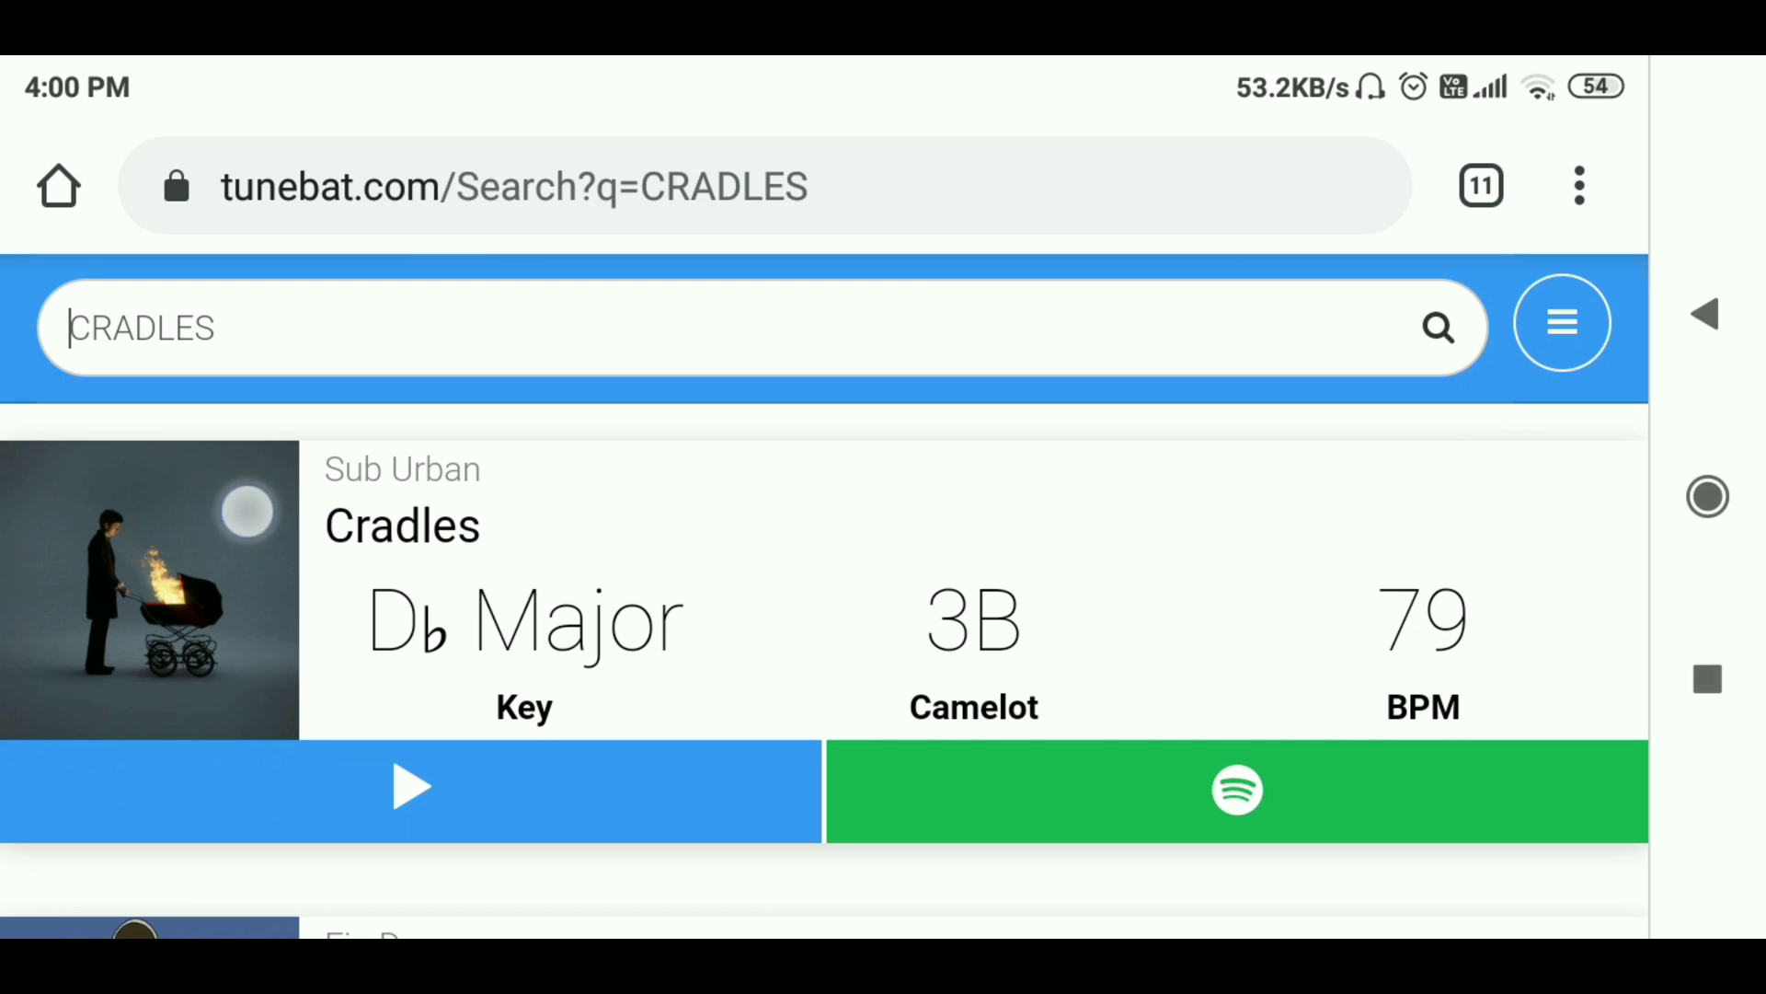
left_click_drag(585, 206, 354, 185)
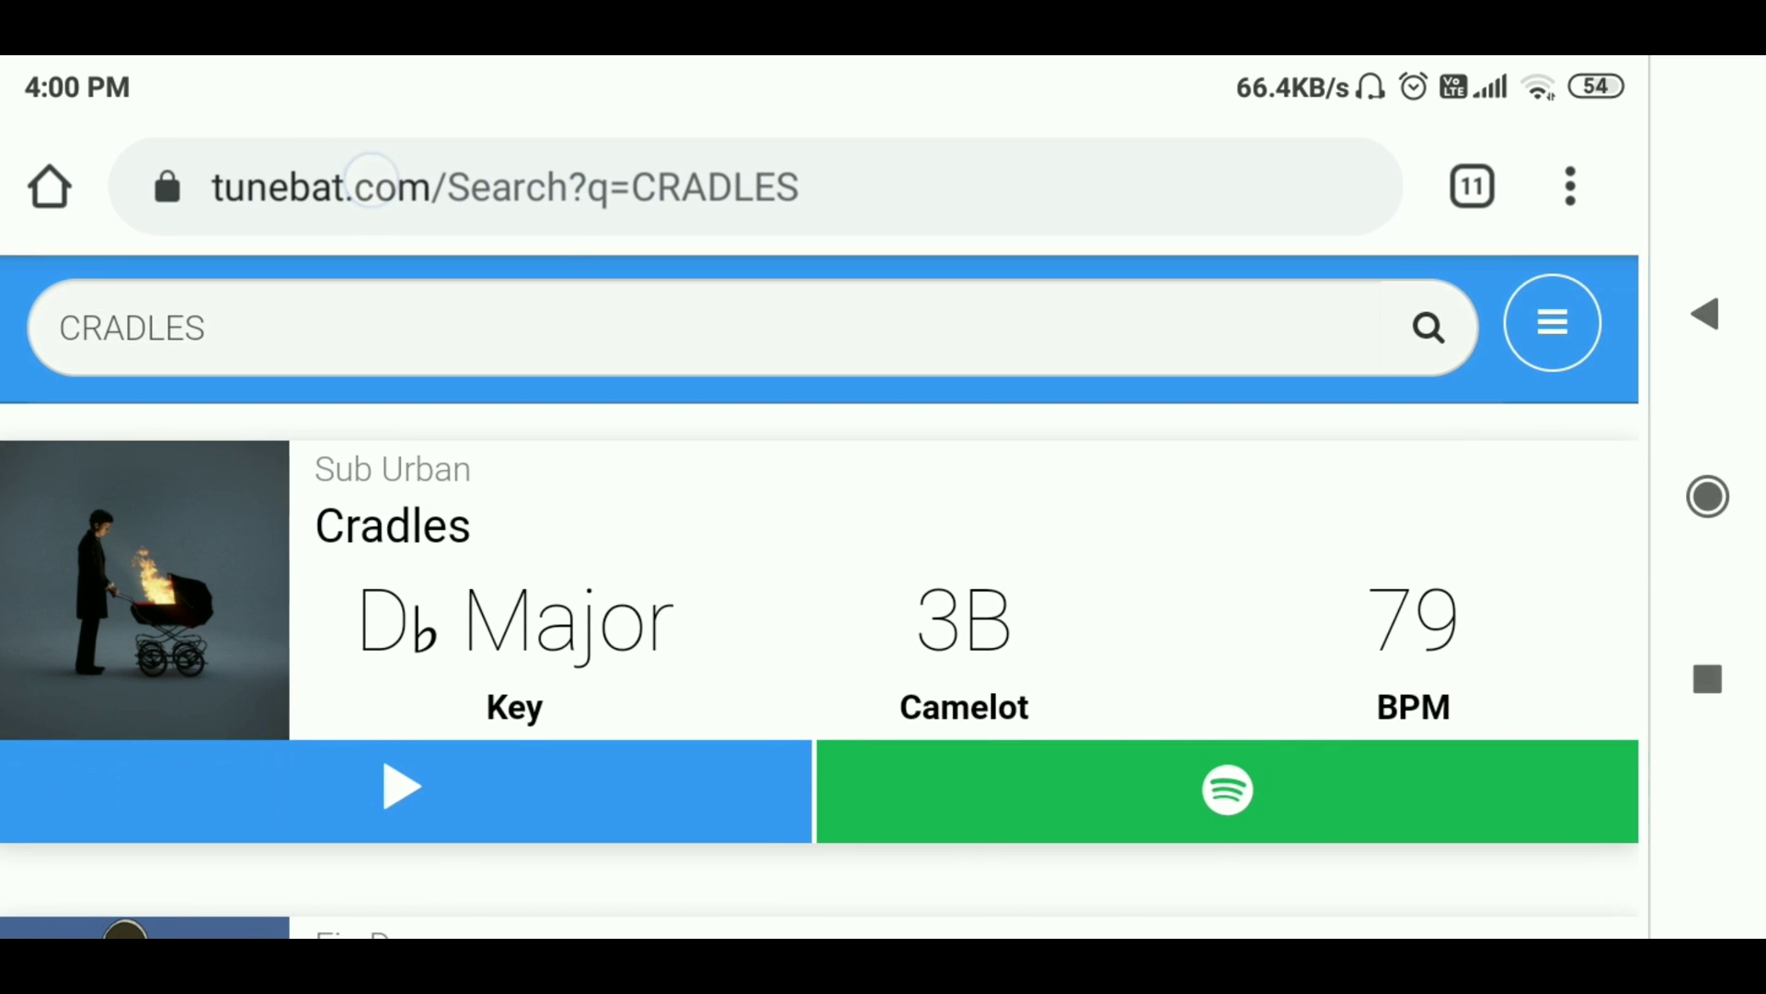
left_click(342, 522)
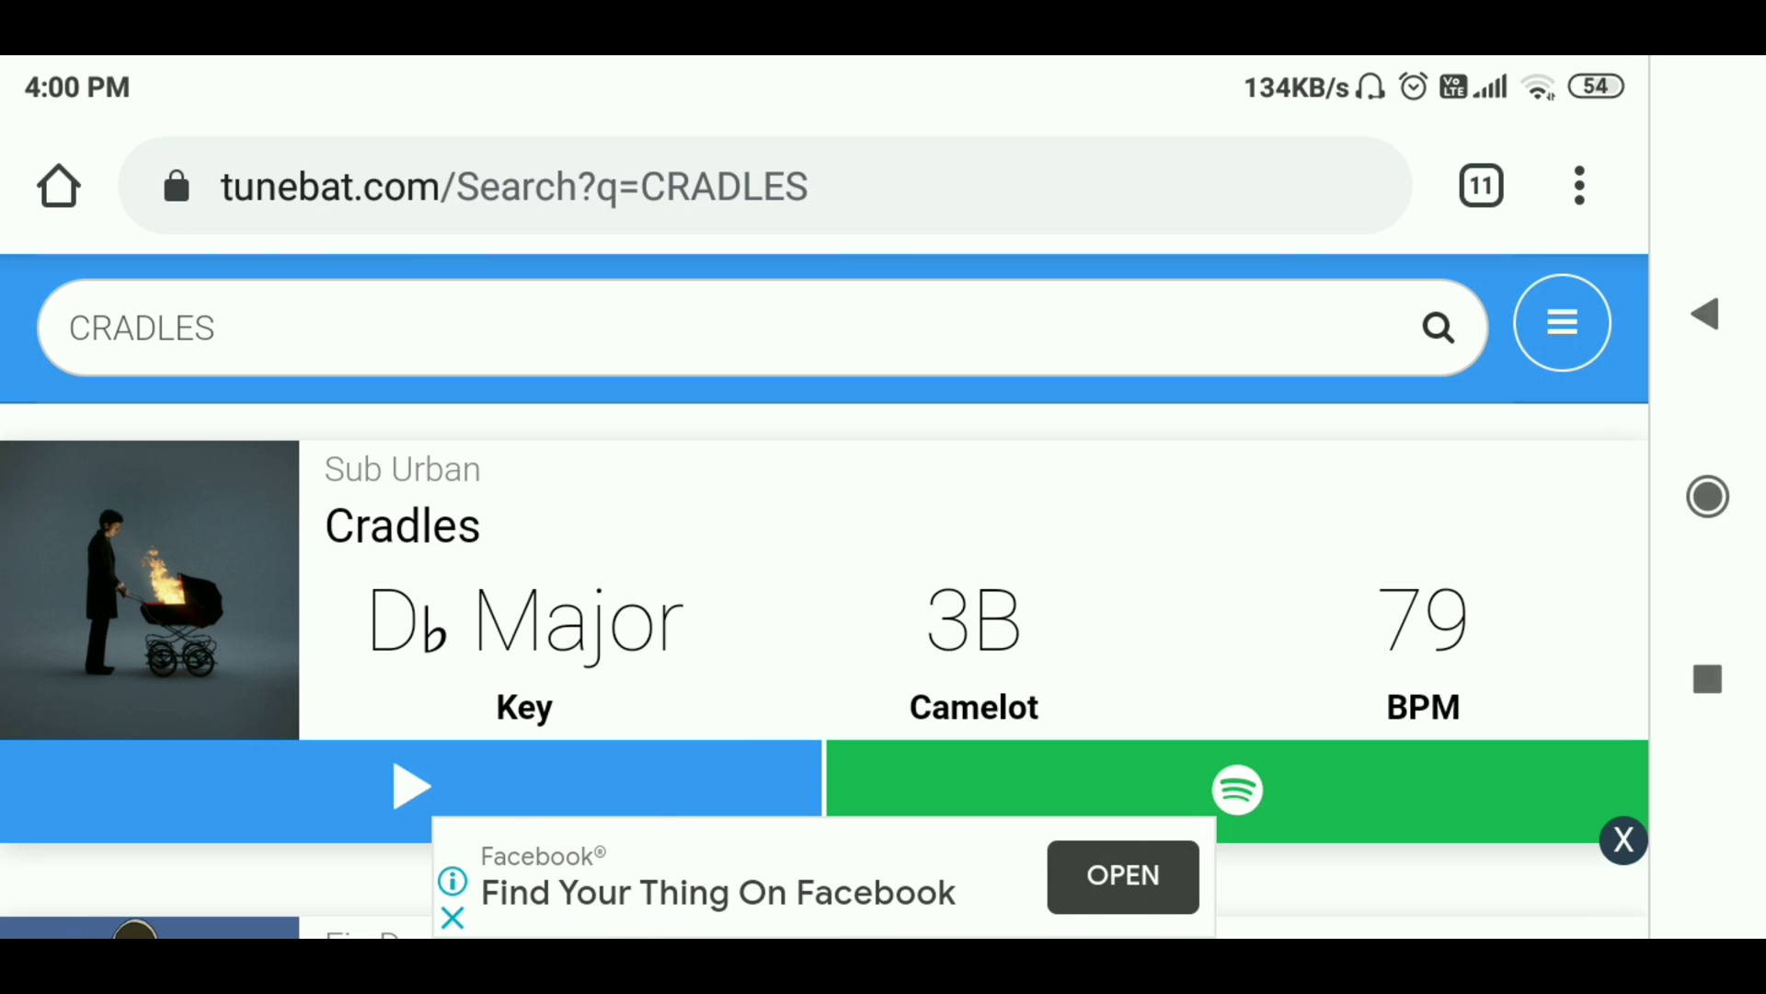
left_click(1707, 679)
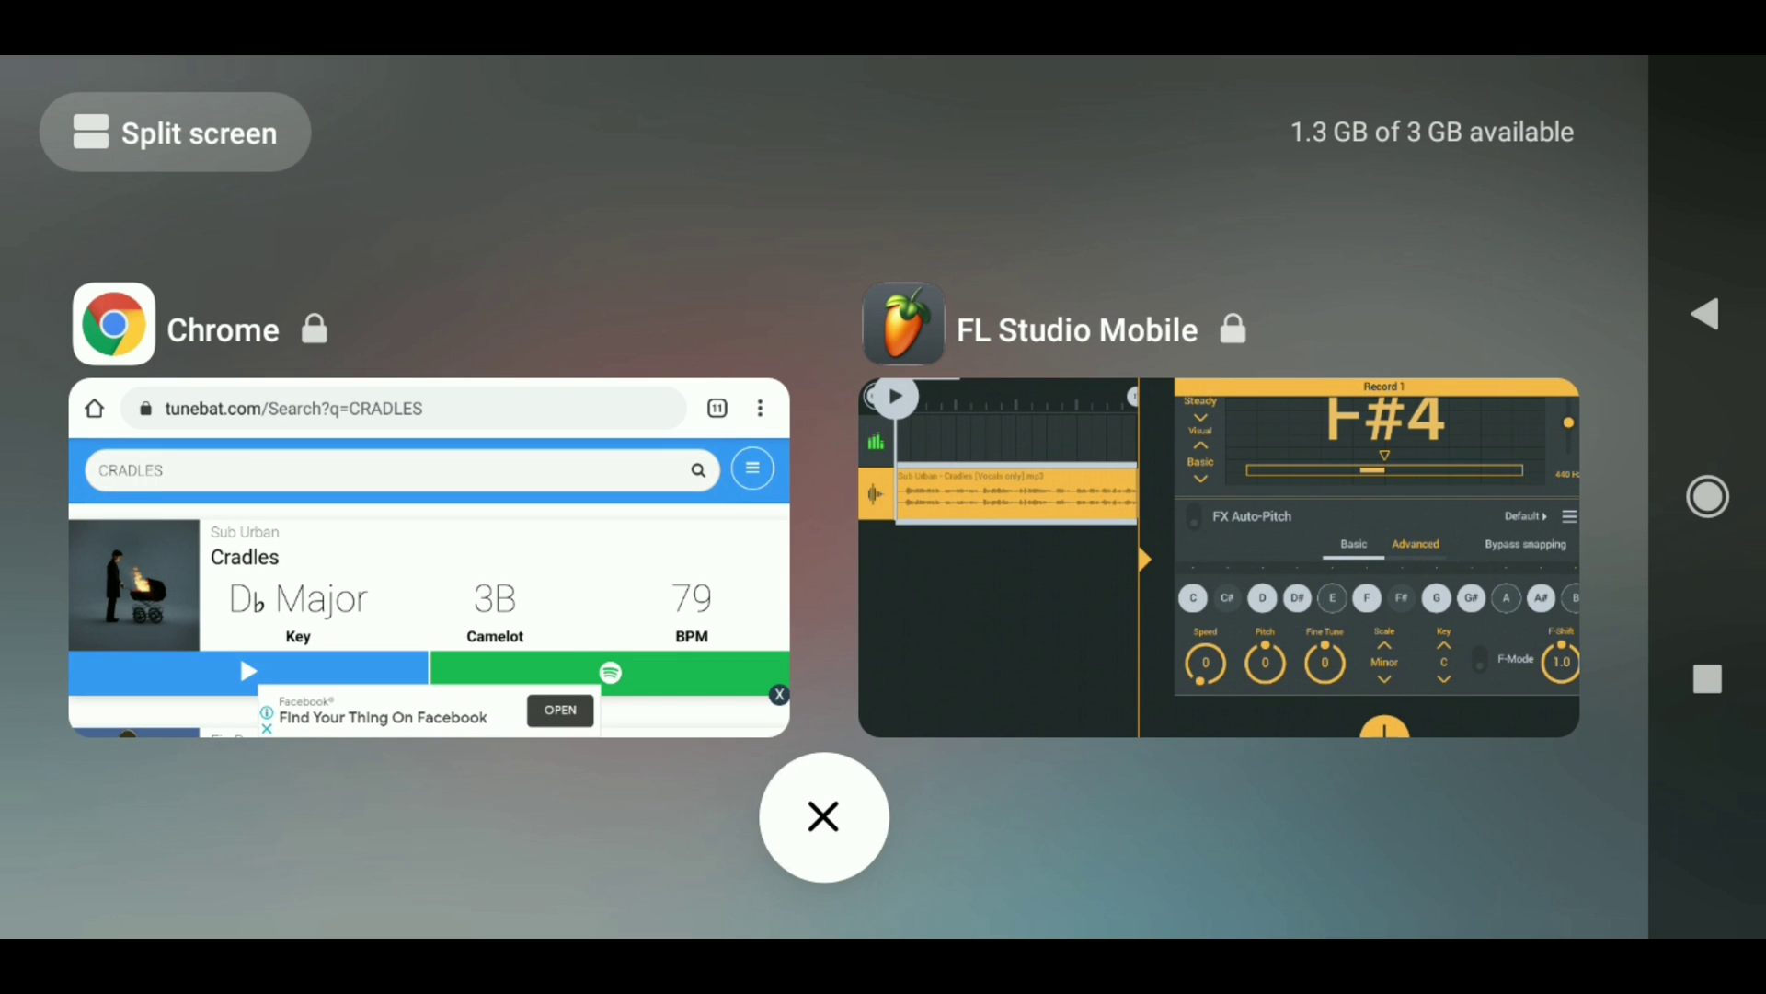
Back in FL Studio Mobile, set Auto-Pitch to key D, scale Major, and play the vocal.
left_click(976, 592)
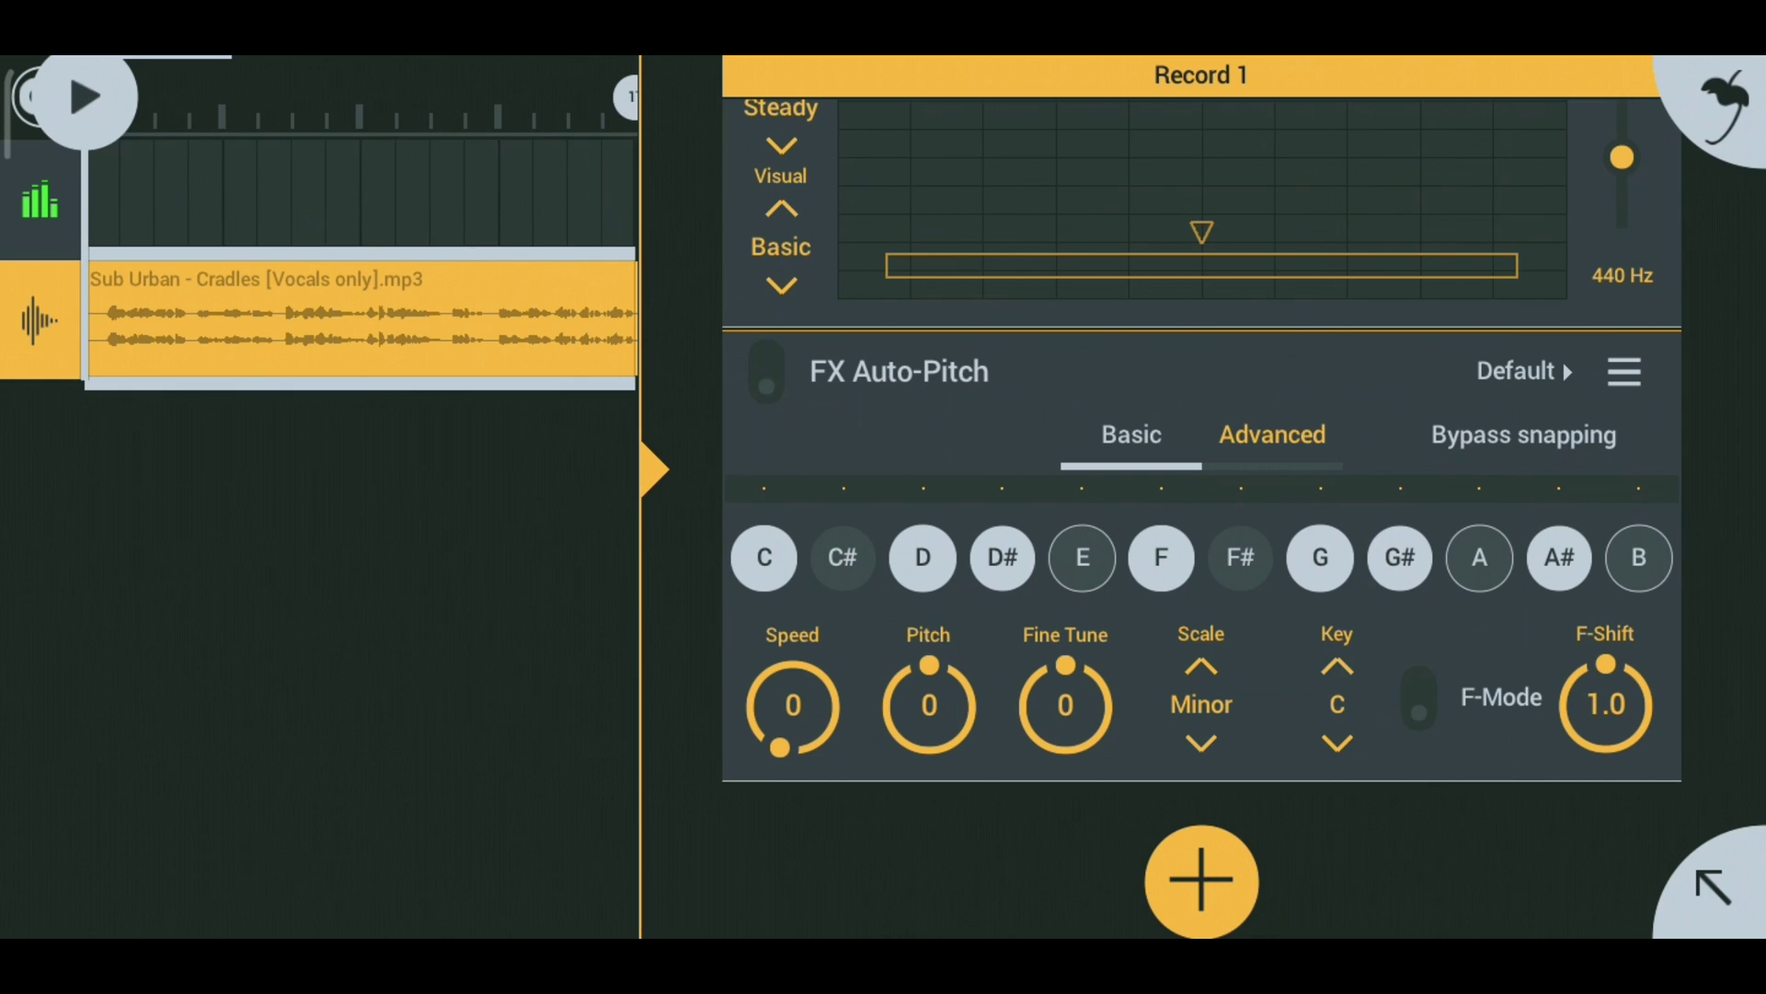
left_click(1337, 705)
left_click(1324, 282)
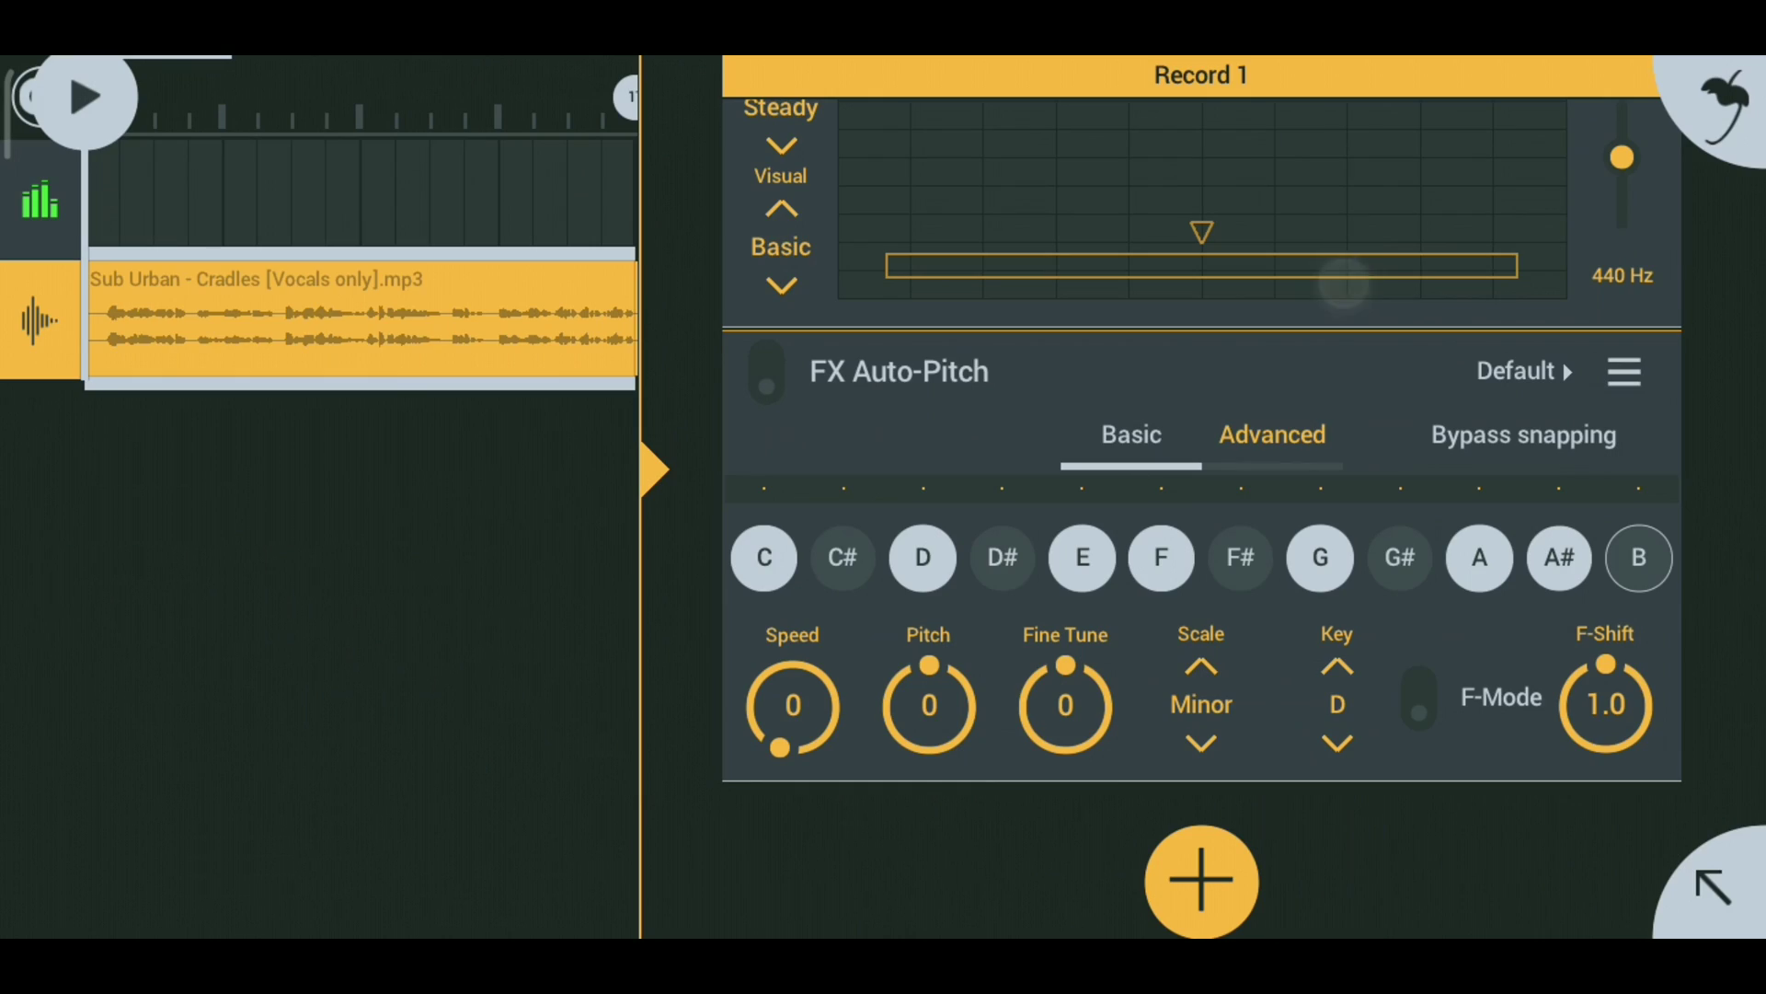
left_click(1233, 706)
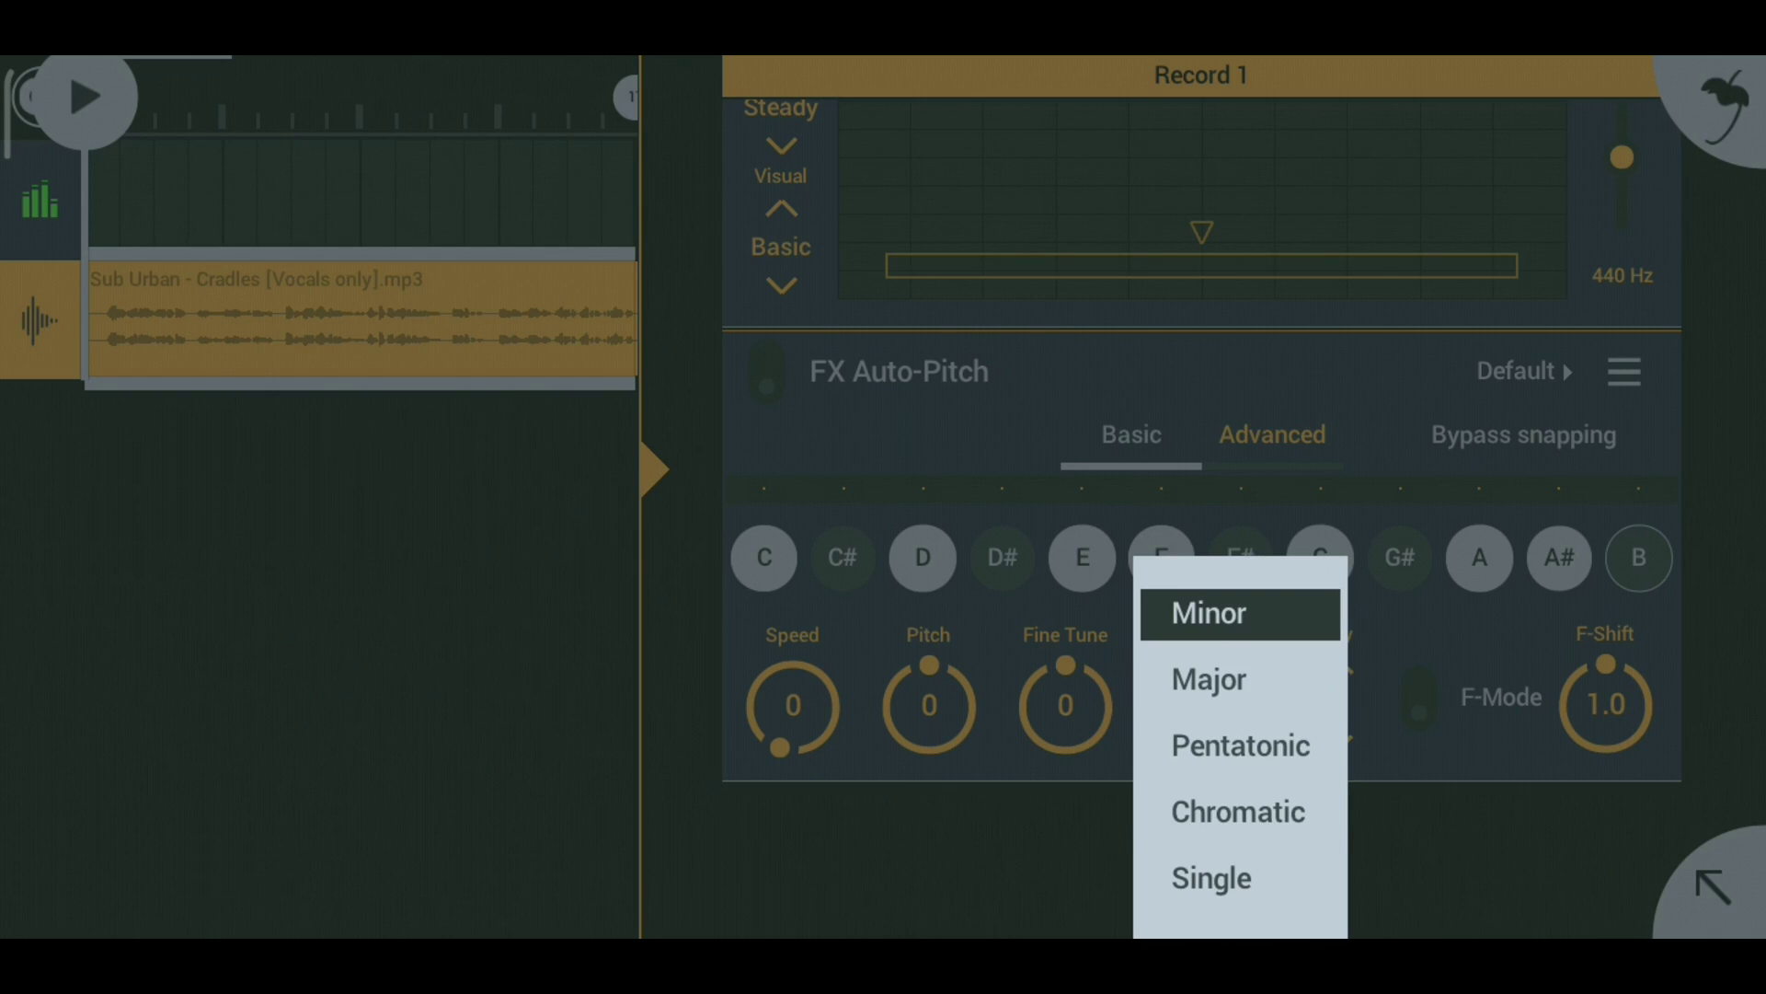
left_click(1209, 680)
left_click(84, 97)
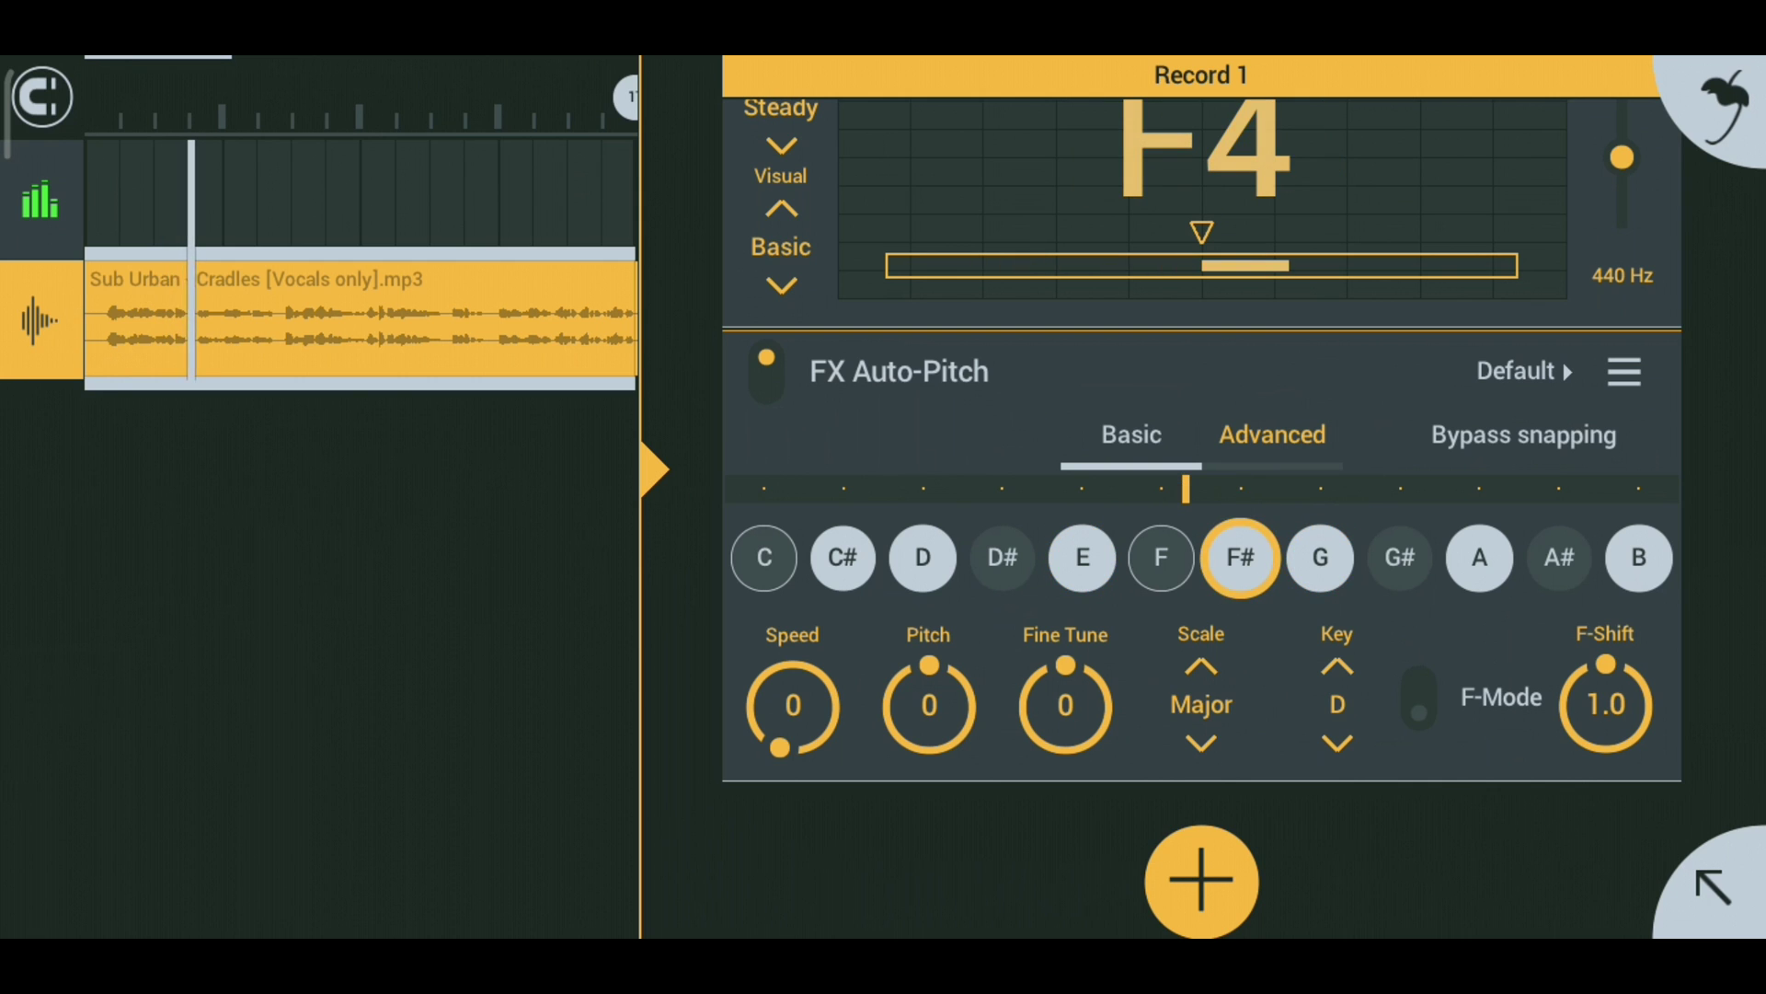
Raise Auto-Pitch correction speed to 11 and lower fine tune to -21.
left_click_drag(749, 709, 581, 544)
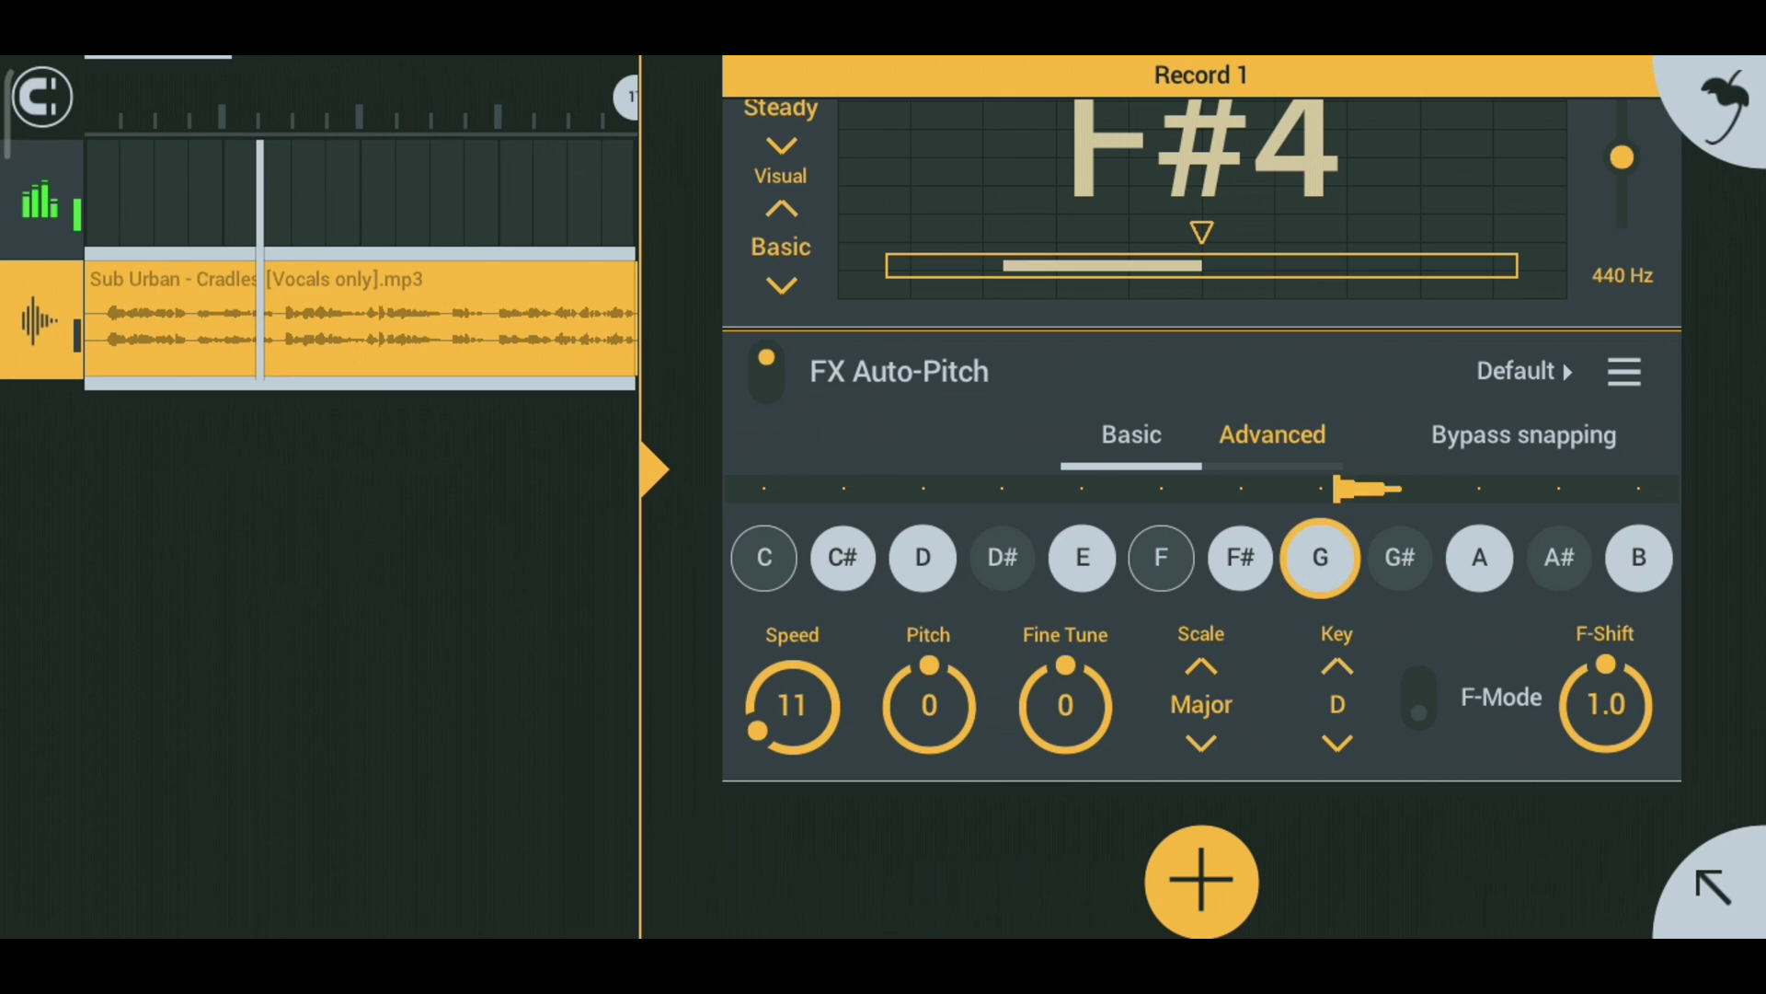
left_click(1066, 676)
left_click_drag(1065, 676, 1058, 880)
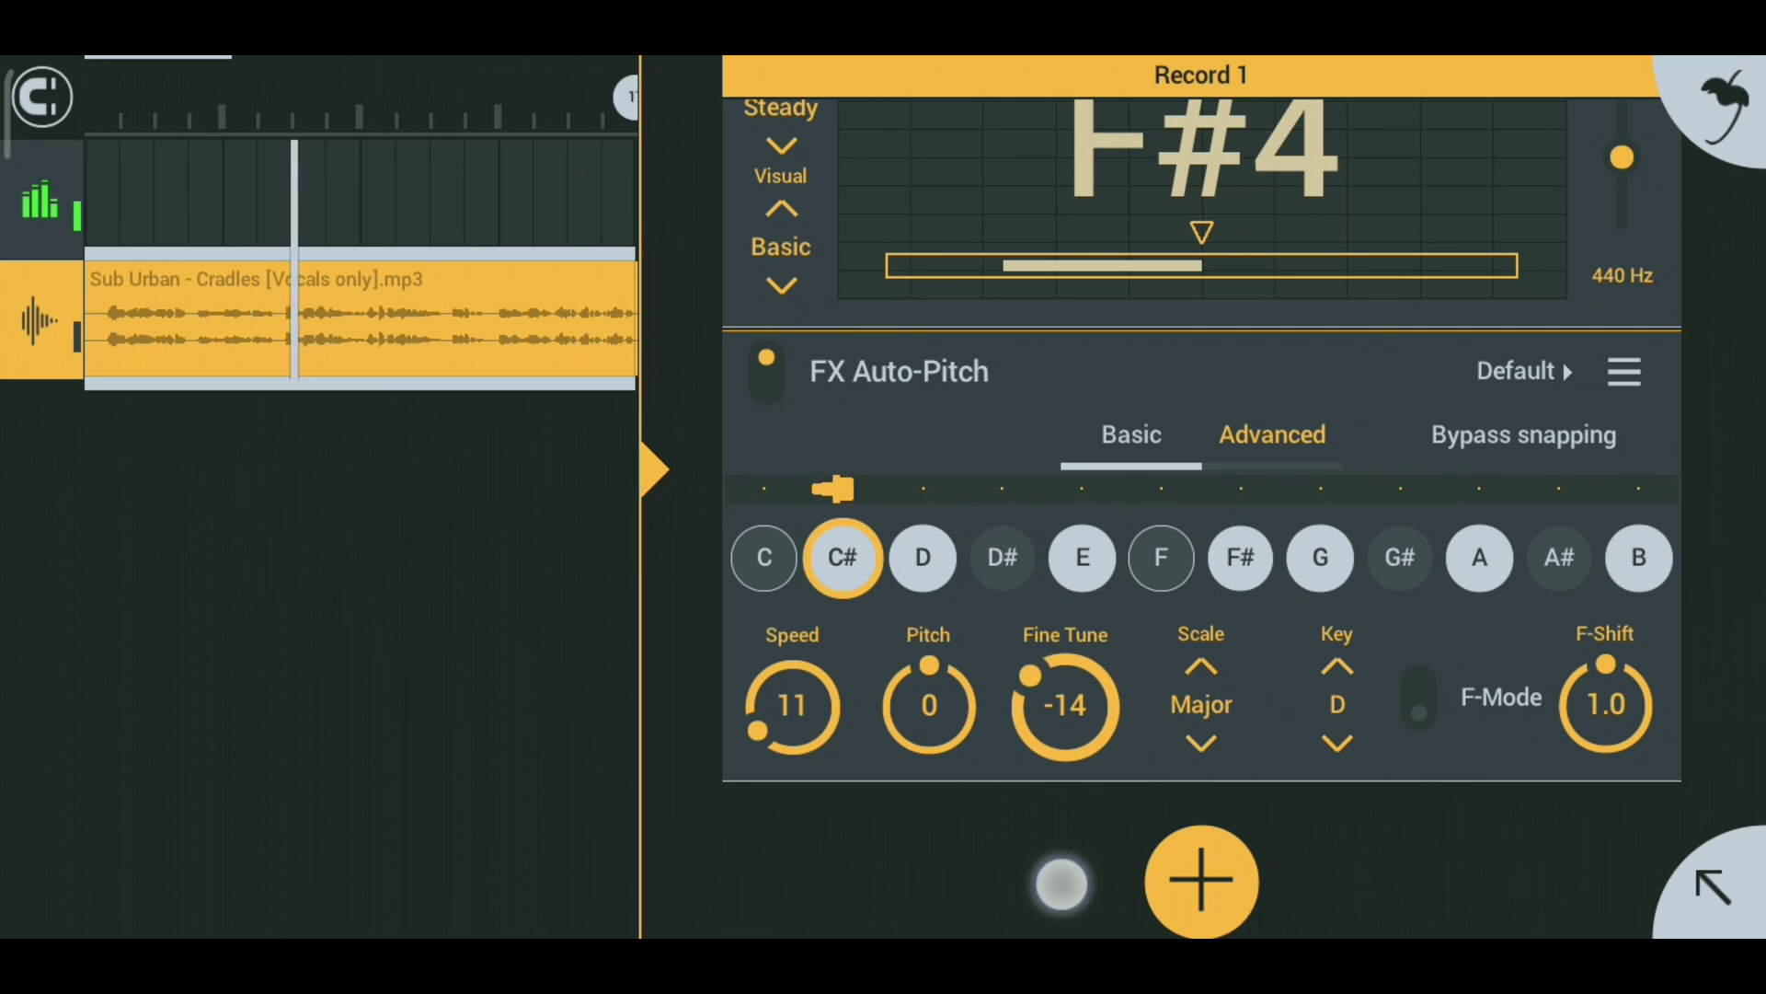
left_click_drag(1057, 787, 1089, 778)
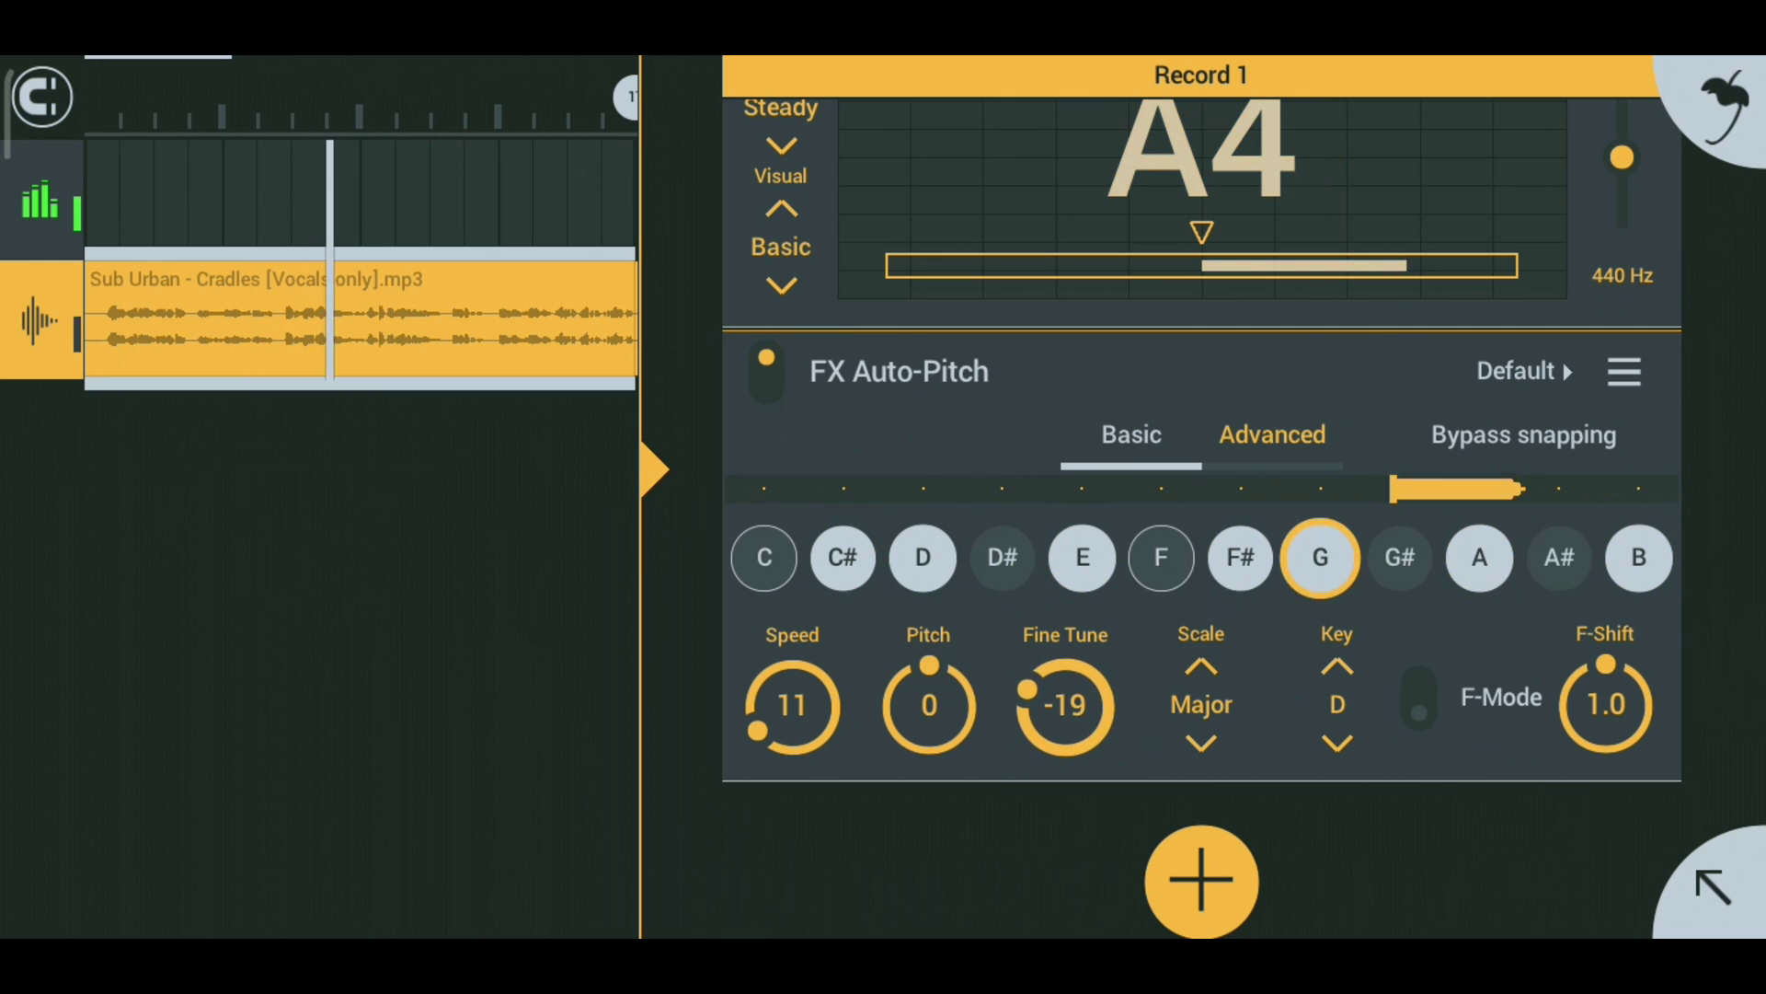
left_click_drag(1065, 706, 1065, 745)
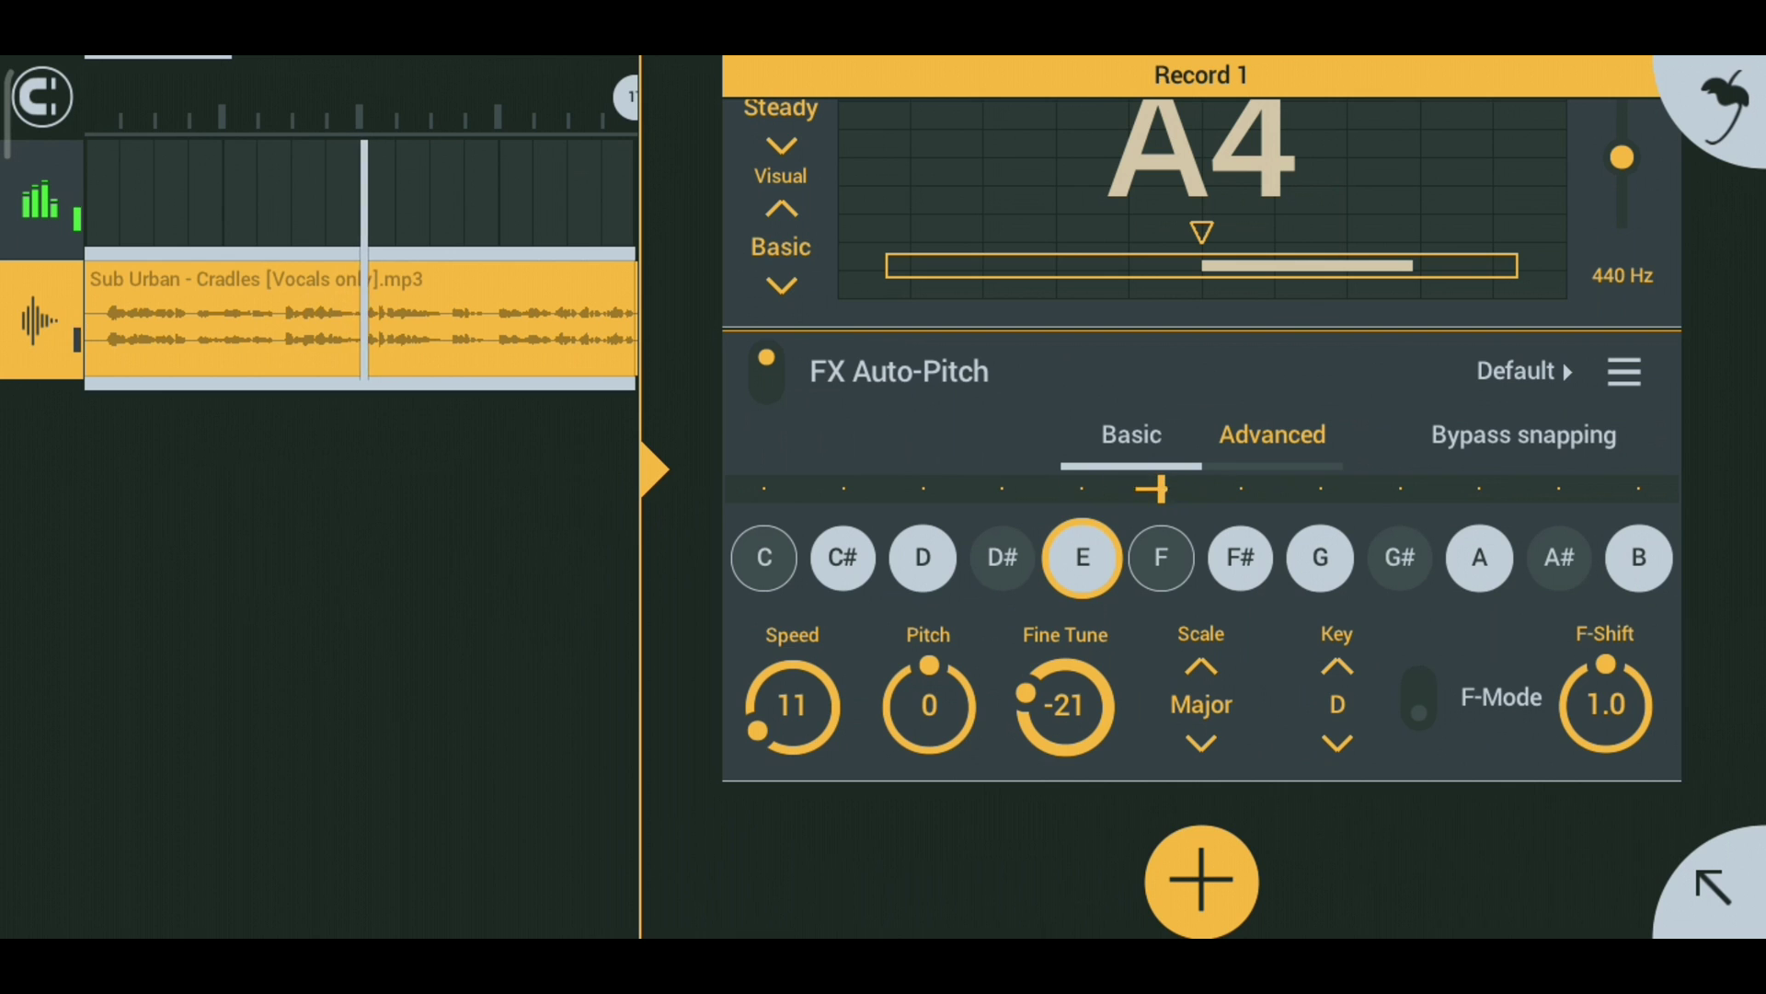
Turn on F-Mode with F-Shift 0.9 and show the Advanced settings.
left_click(1419, 696)
left_click_drag(1605, 704, 1608, 805)
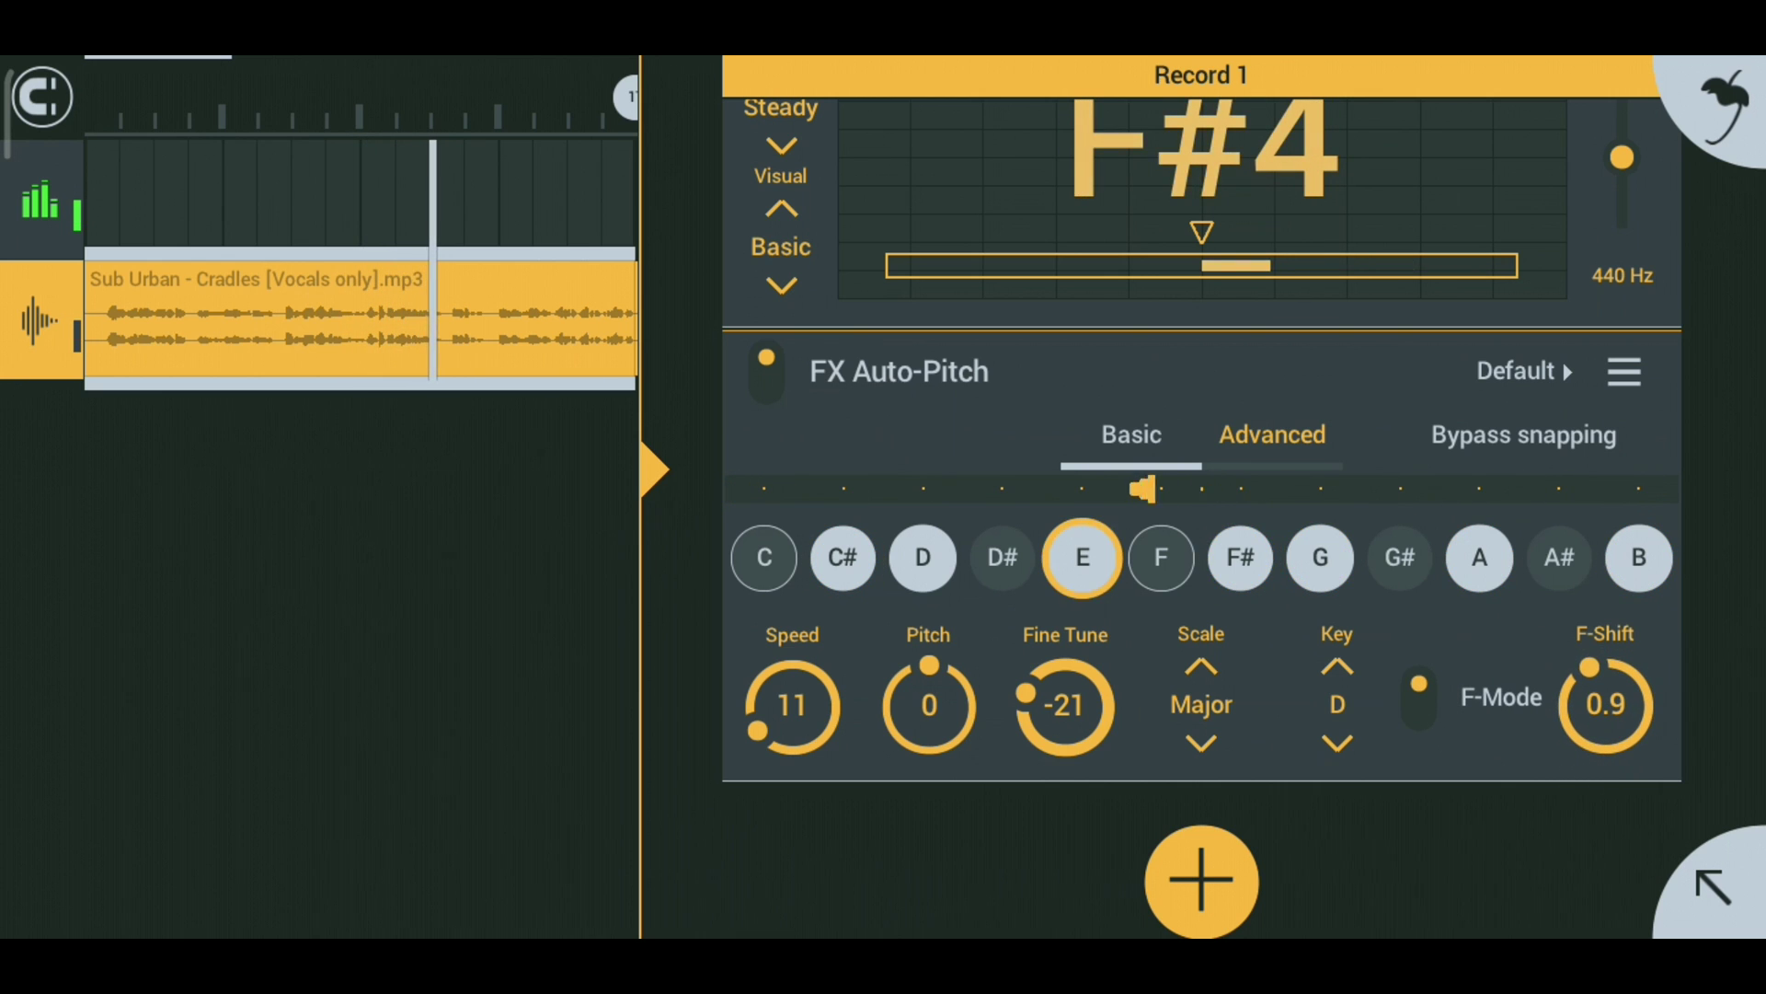
left_click(1272, 435)
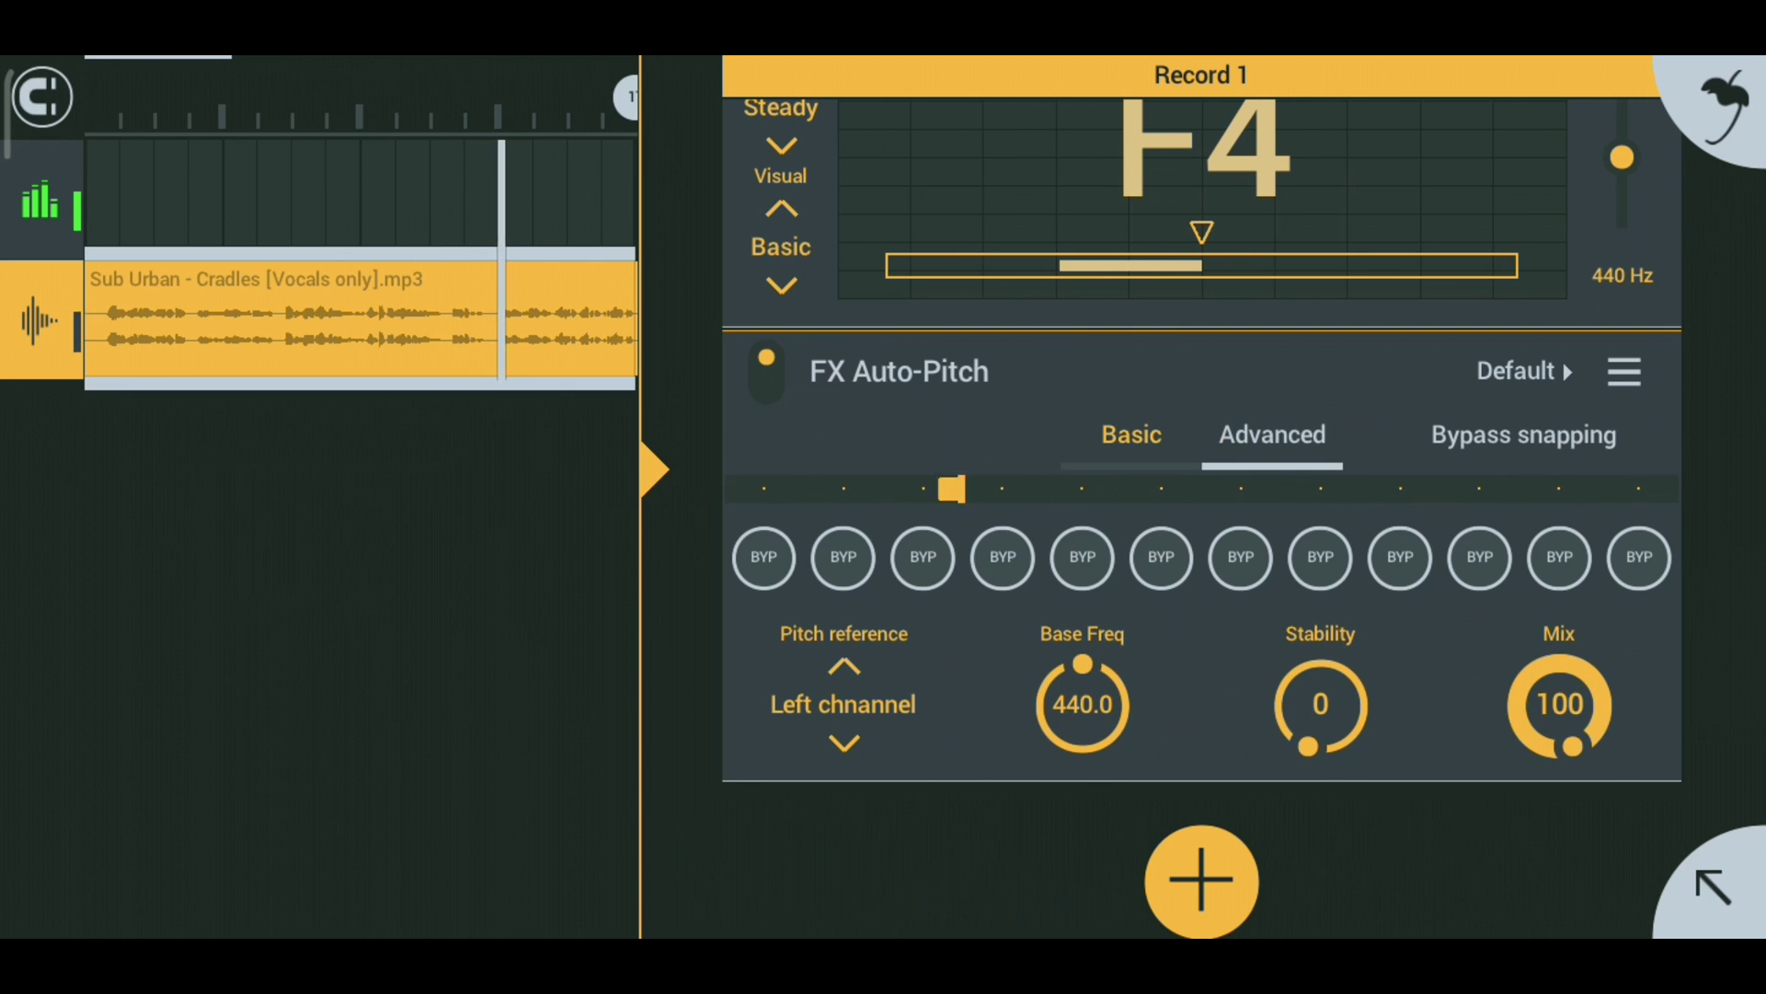
Set base frequency to 433.7, stability to 17 and mix to 80, returning to Basic.
left_click(1080, 678)
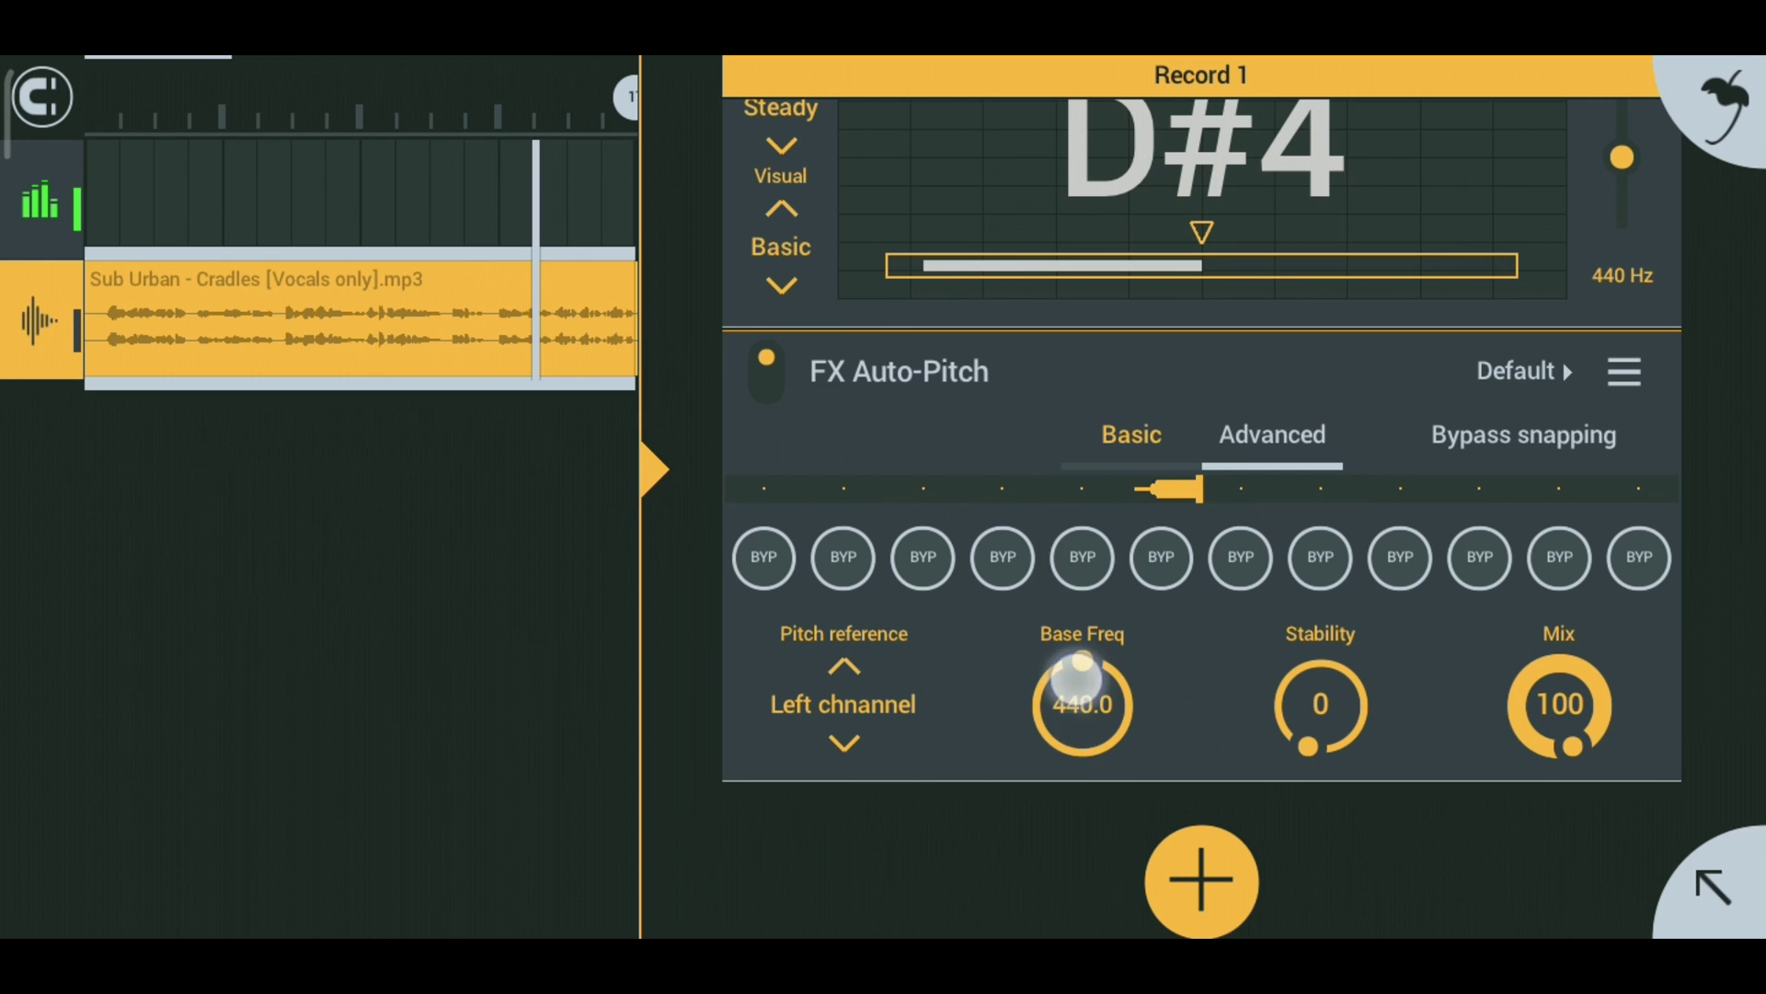
left_click_drag(1079, 676, 1083, 847)
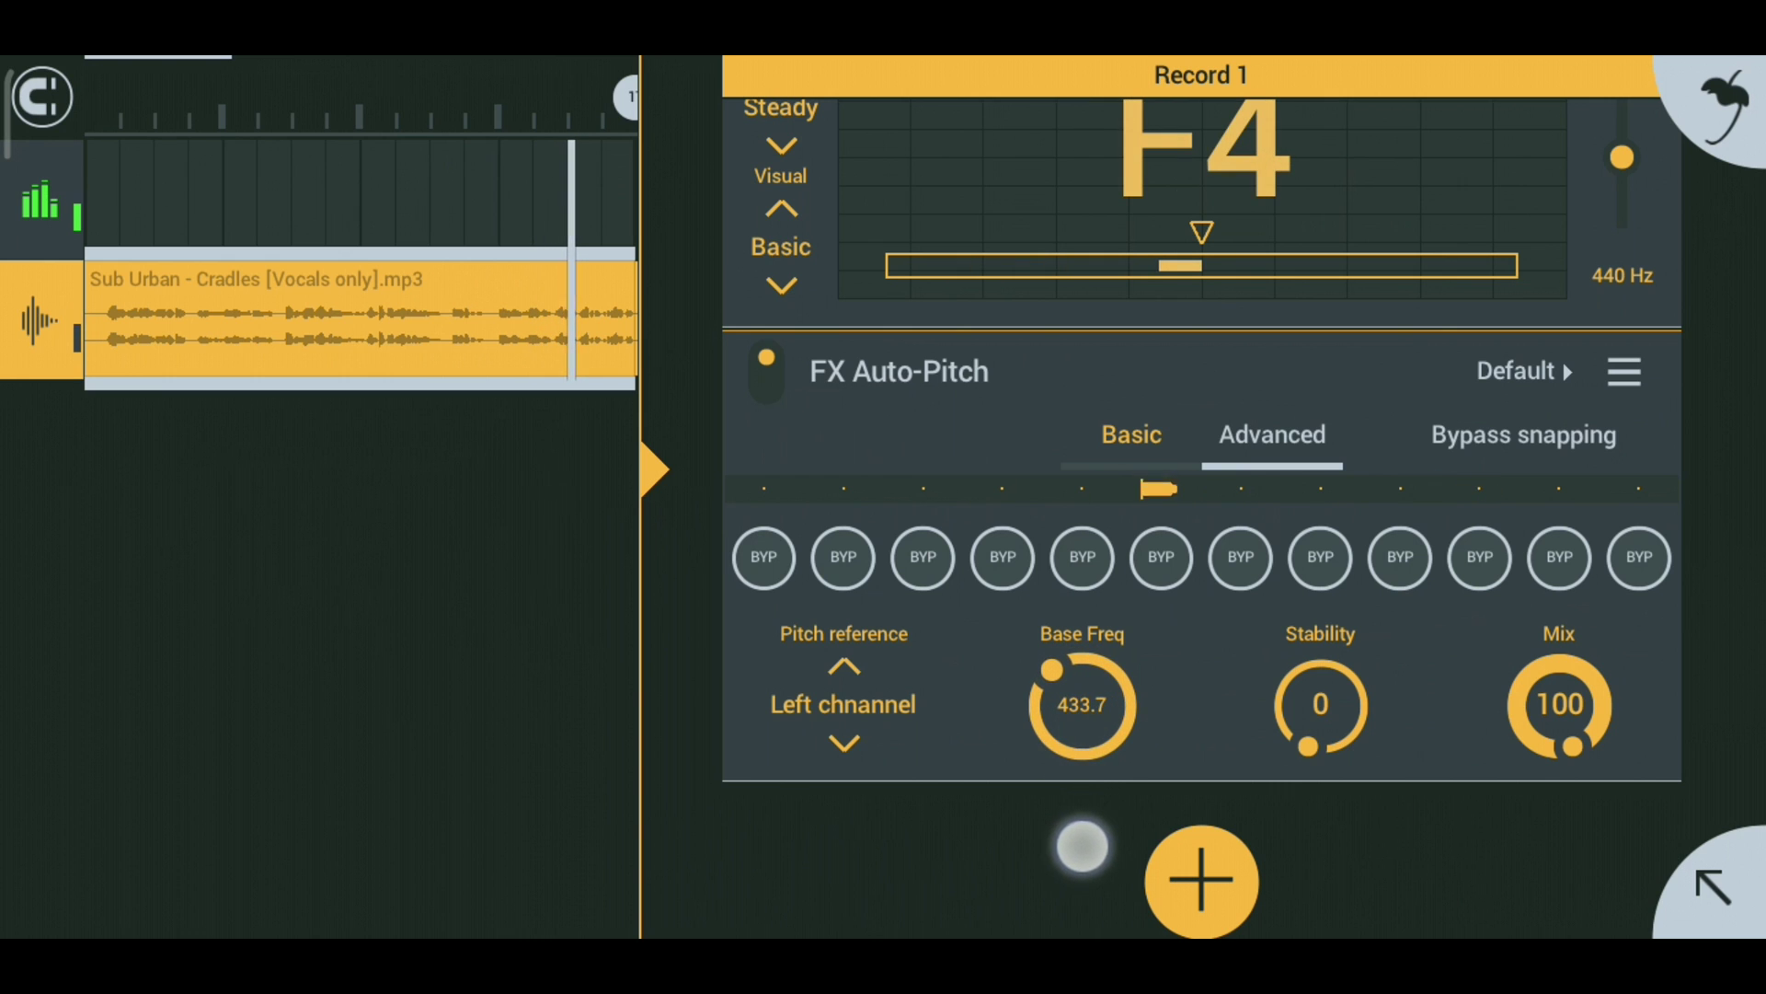
left_click_drag(1346, 704, 1579, 487)
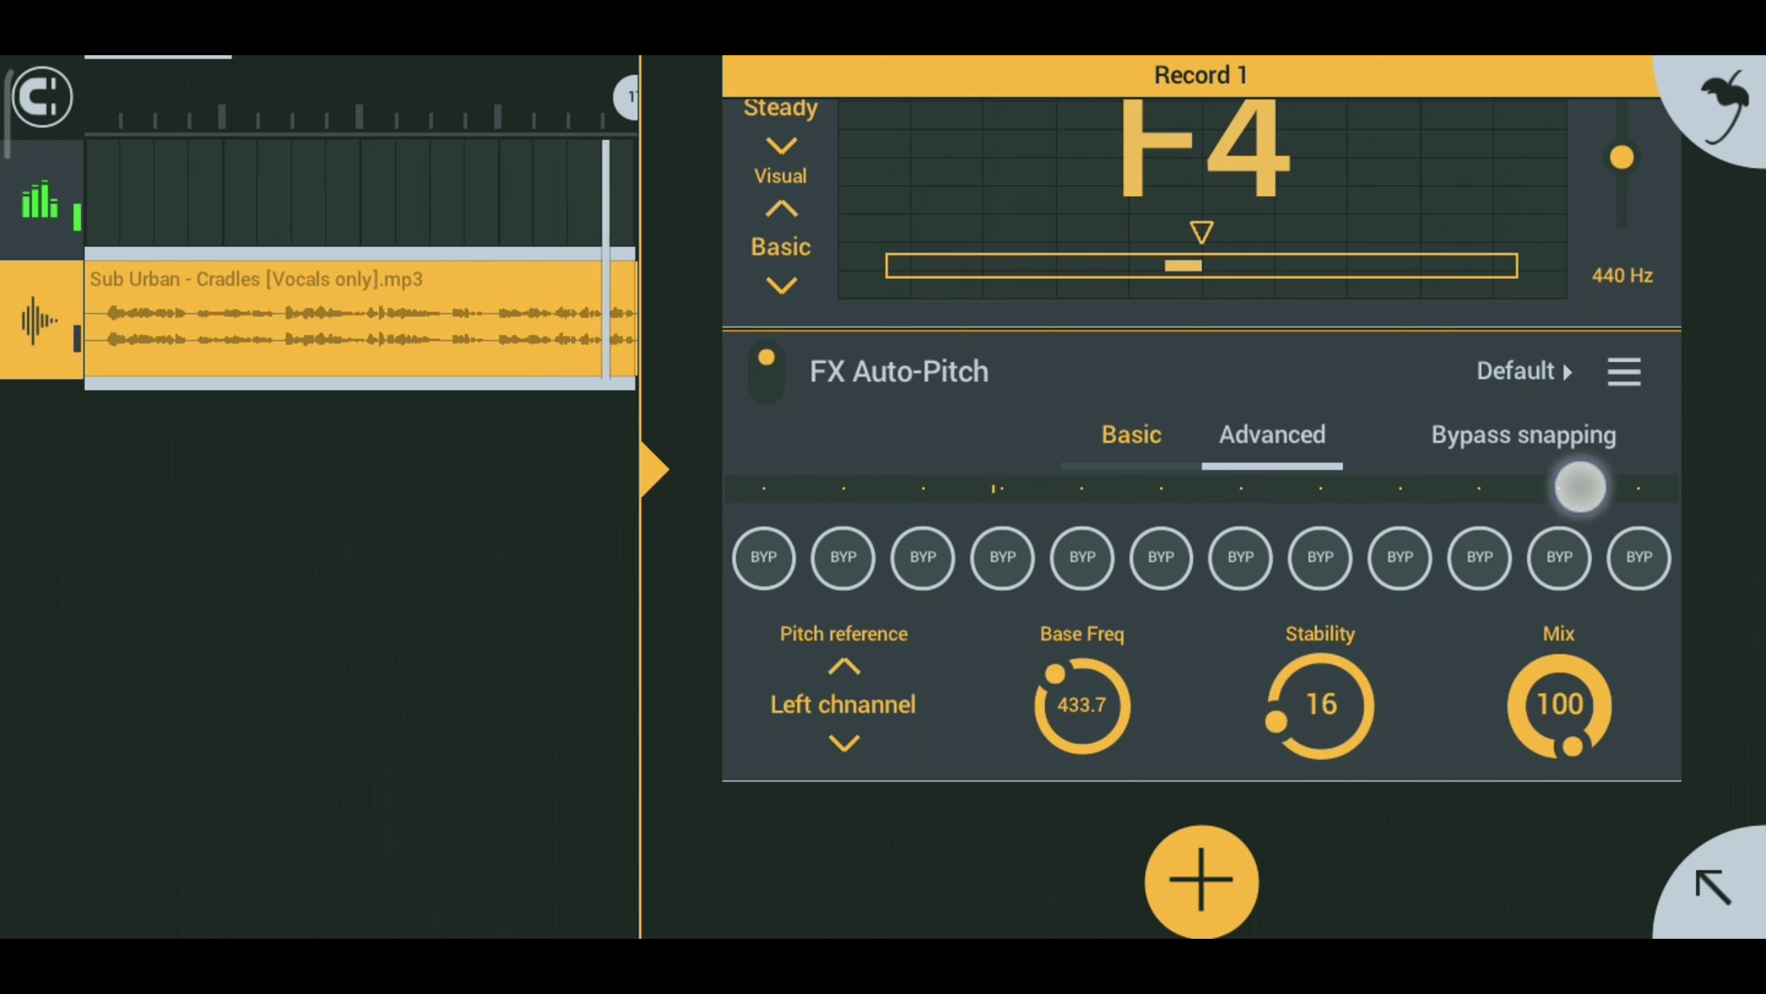
mouse_move(1561, 711)
left_mouse_down()
mouse_move(1529, 912)
mouse_move(1539, 844)
left_mouse_up()
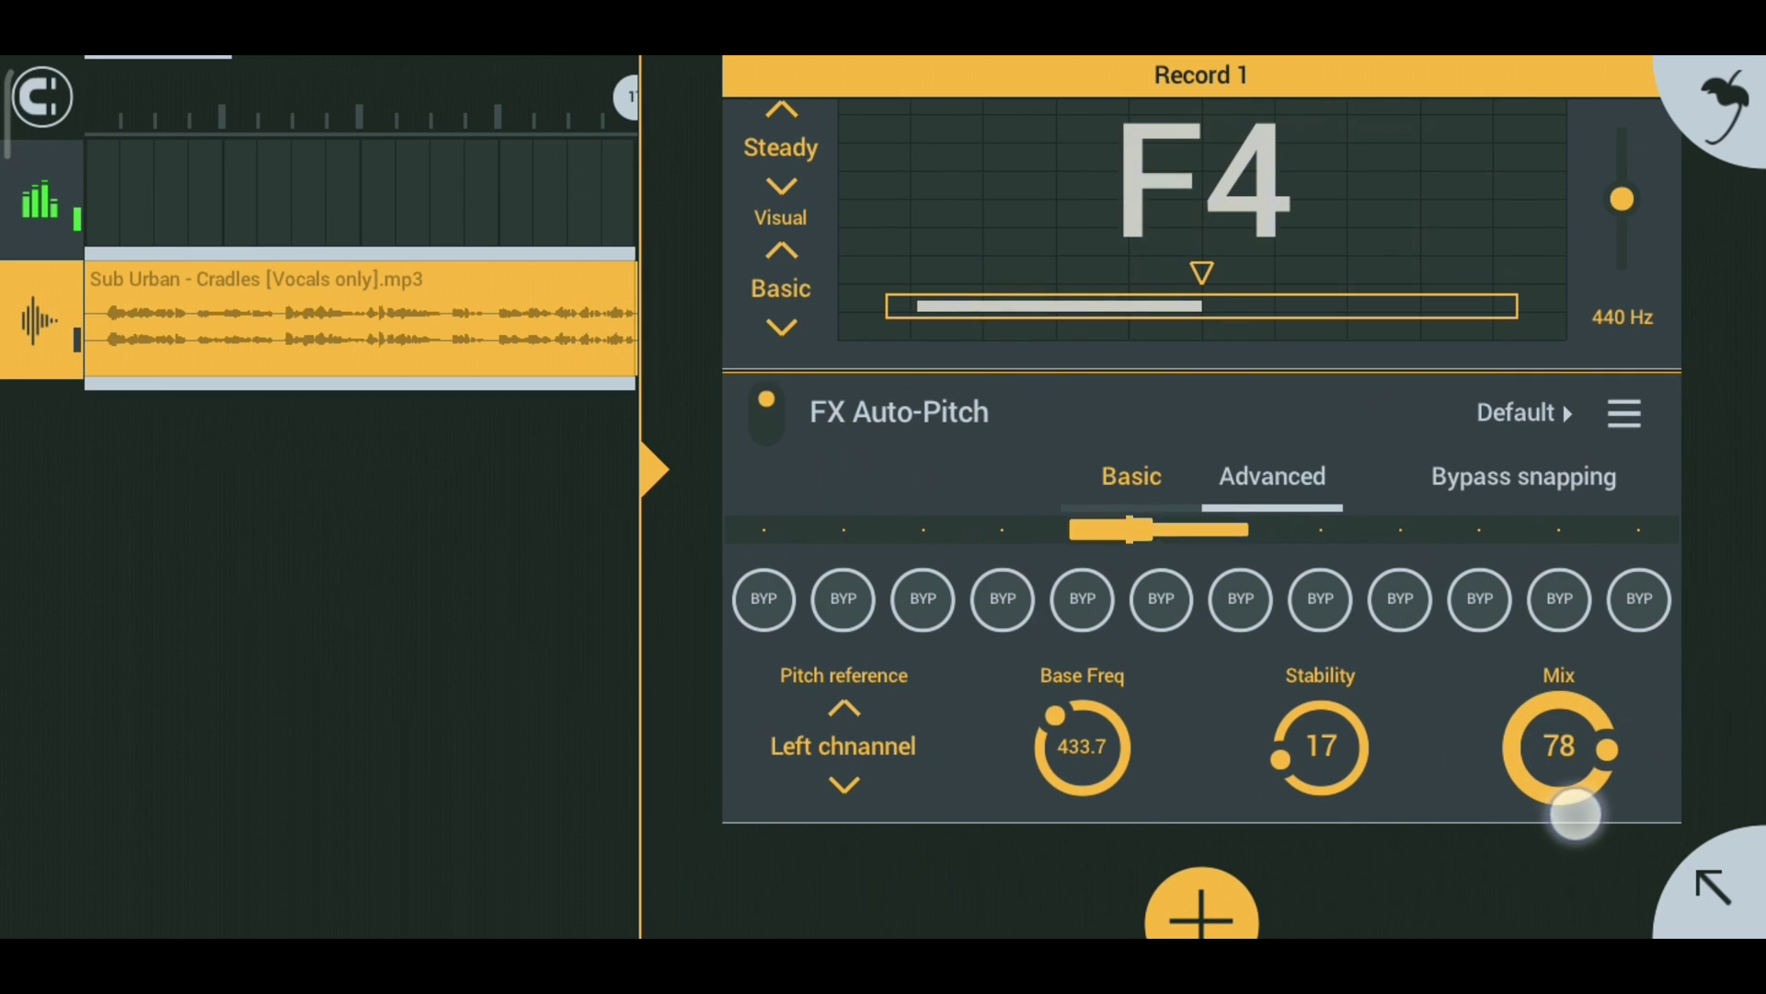
left_click_drag(1547, 846, 1578, 816)
left_click_drag(1580, 704, 1614, 672)
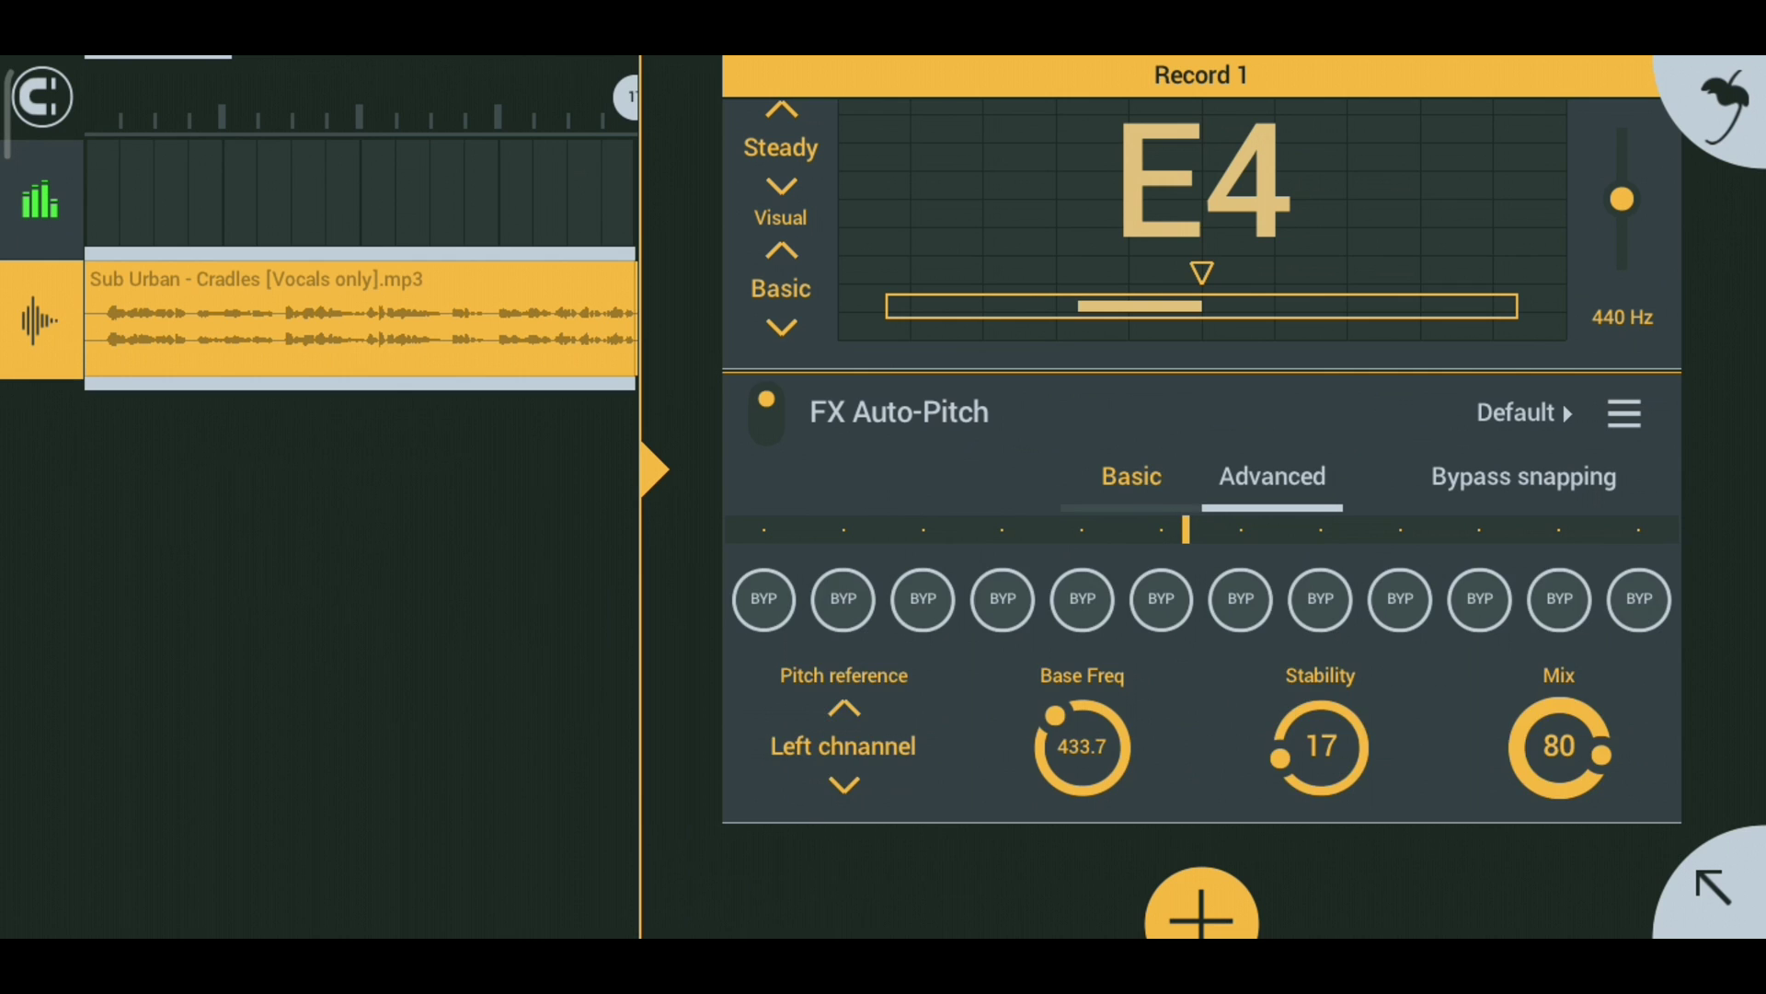
left_click(1131, 475)
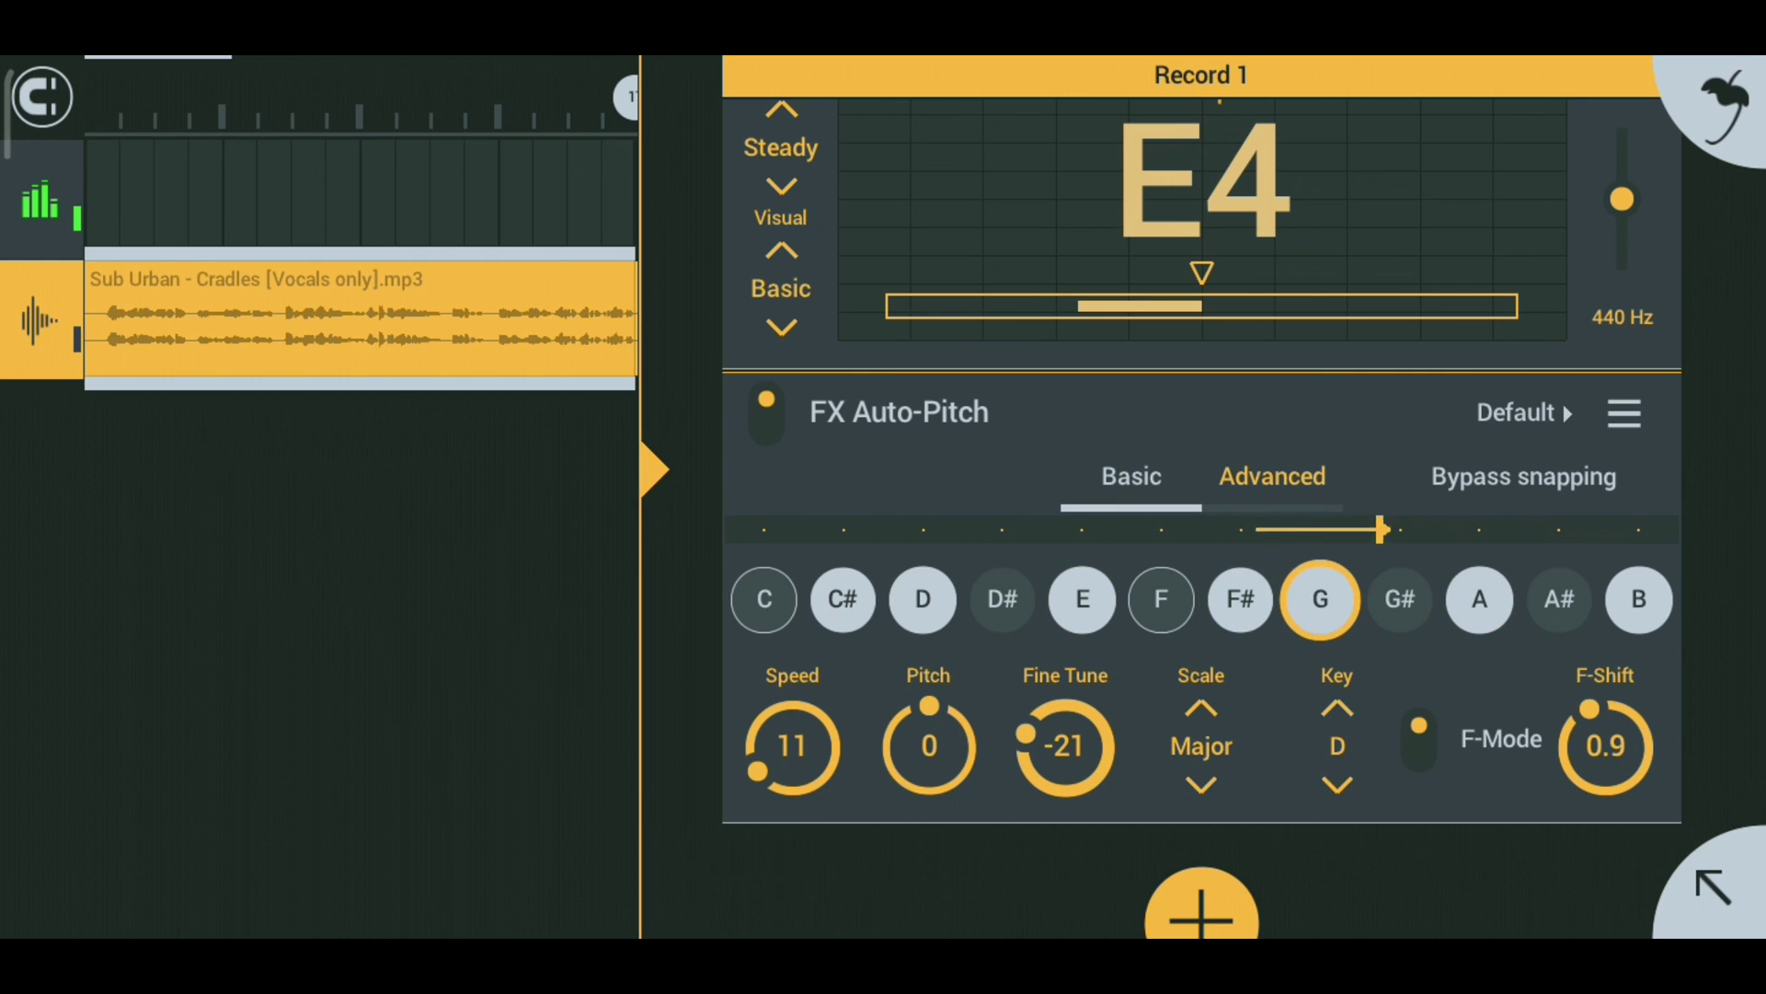
Raise the playback volume and turn on Auto-Pitch bypass snapping.
key("XF86AudioRaiseVolume")
left_click_drag(1584, 418, 1589, 383)
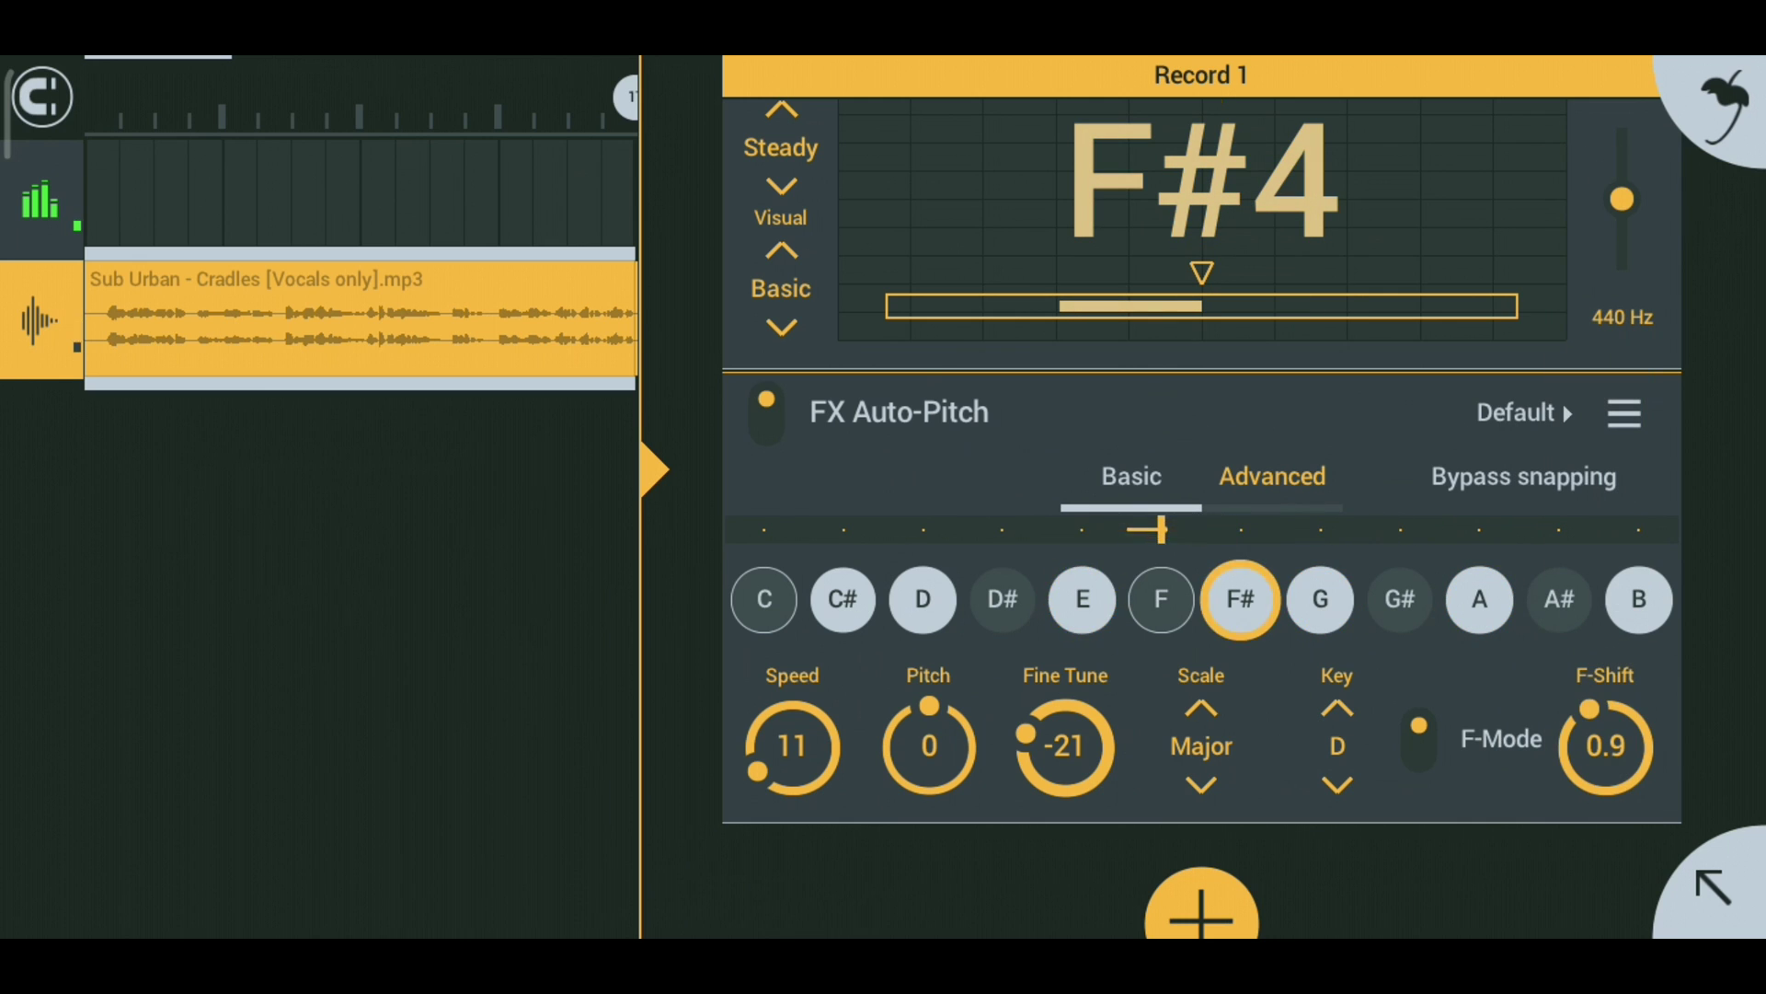
left_click(1273, 481)
left_click(1523, 476)
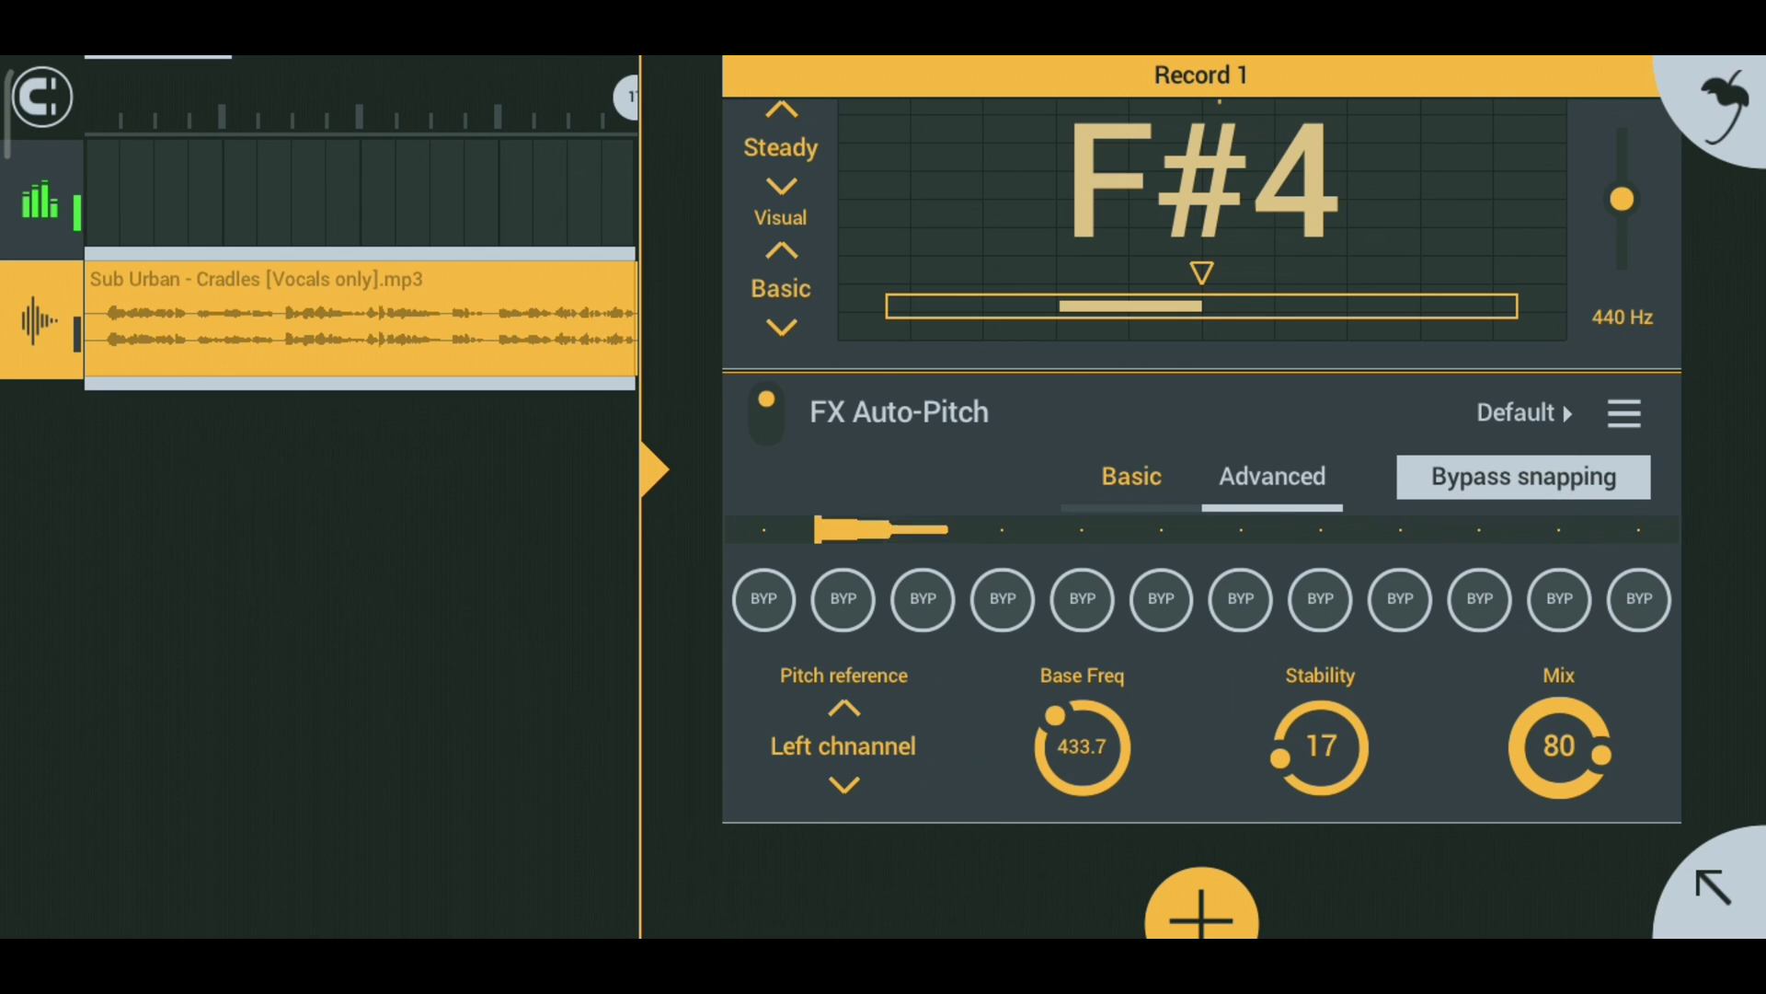
Compare the D Major scale notes against the per-note bypass settings.
left_click(1132, 477)
left_click(1272, 477)
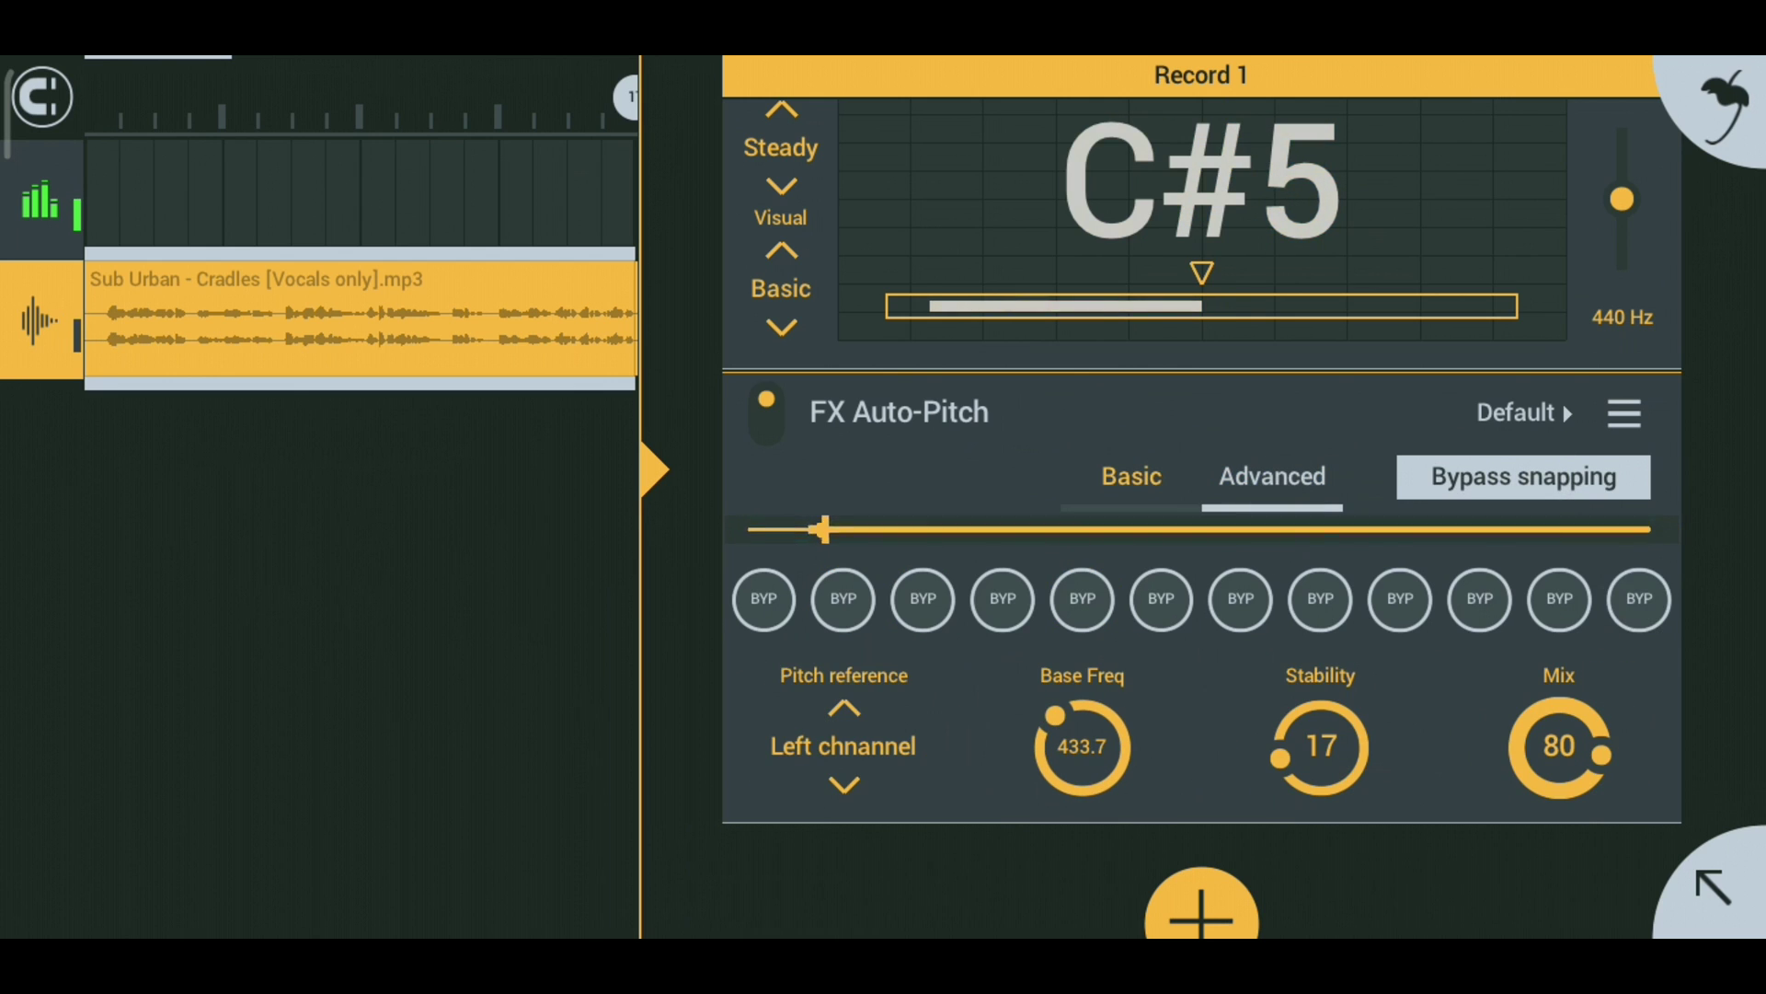
left_click(1132, 476)
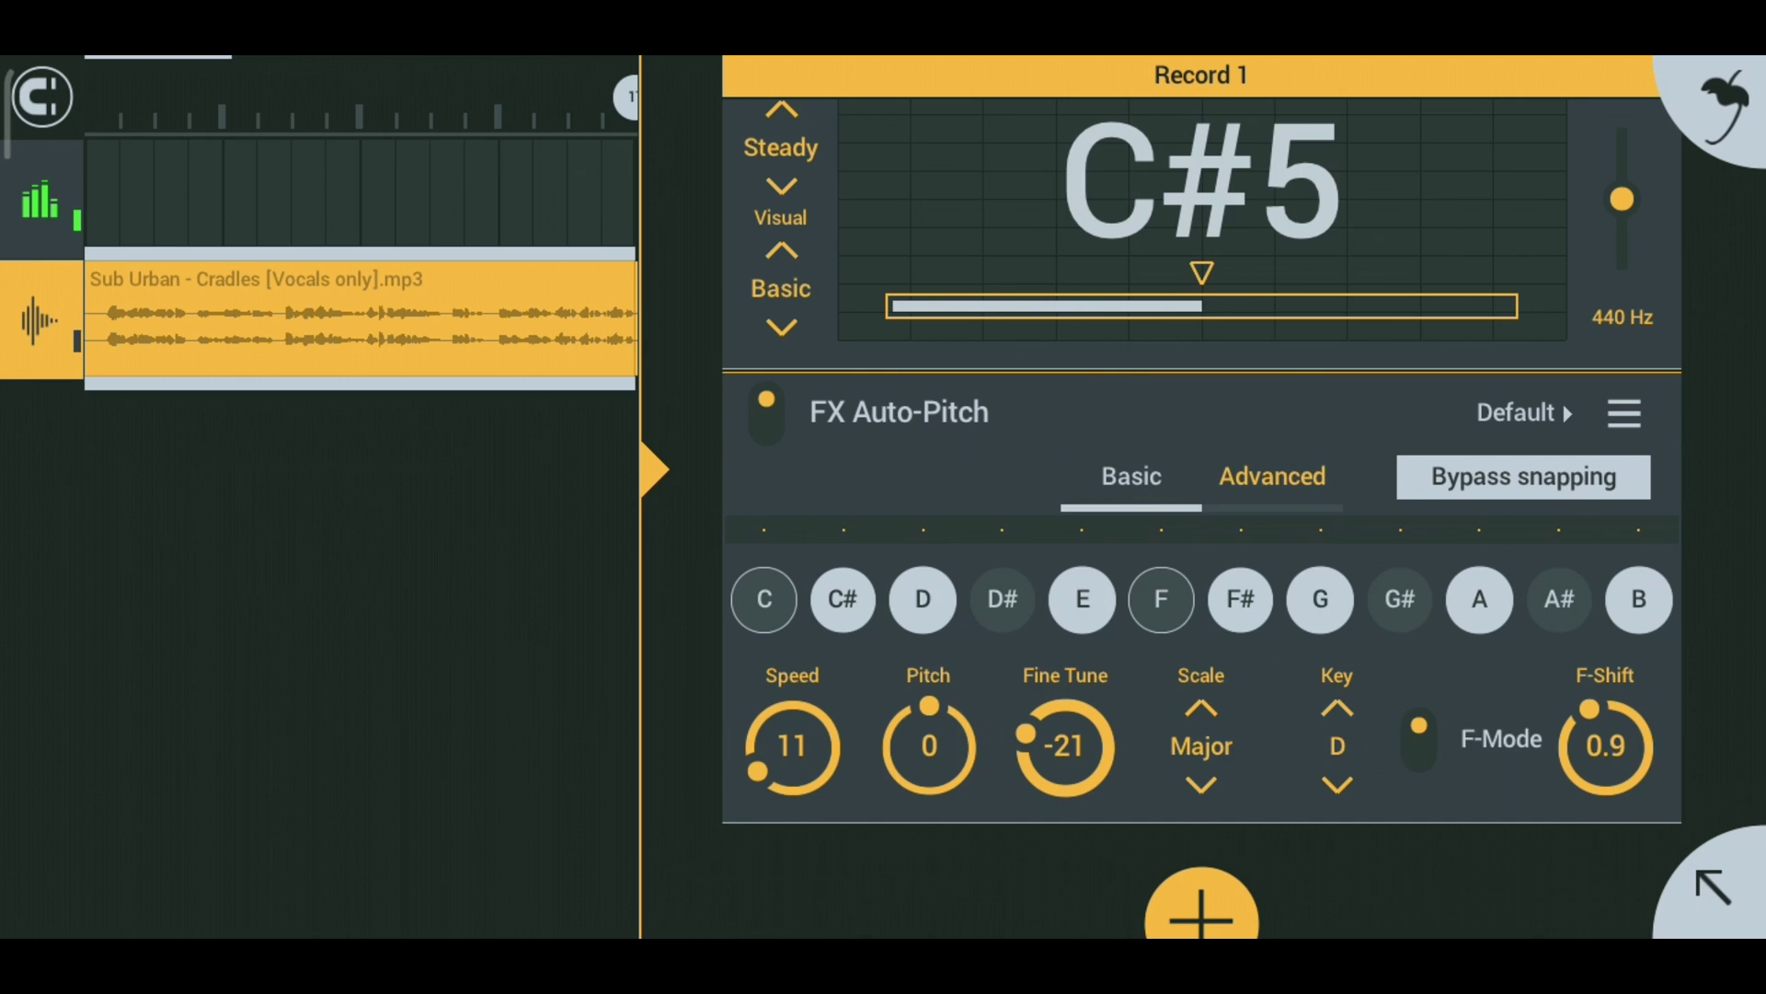
left_click(1272, 476)
left_click(1132, 476)
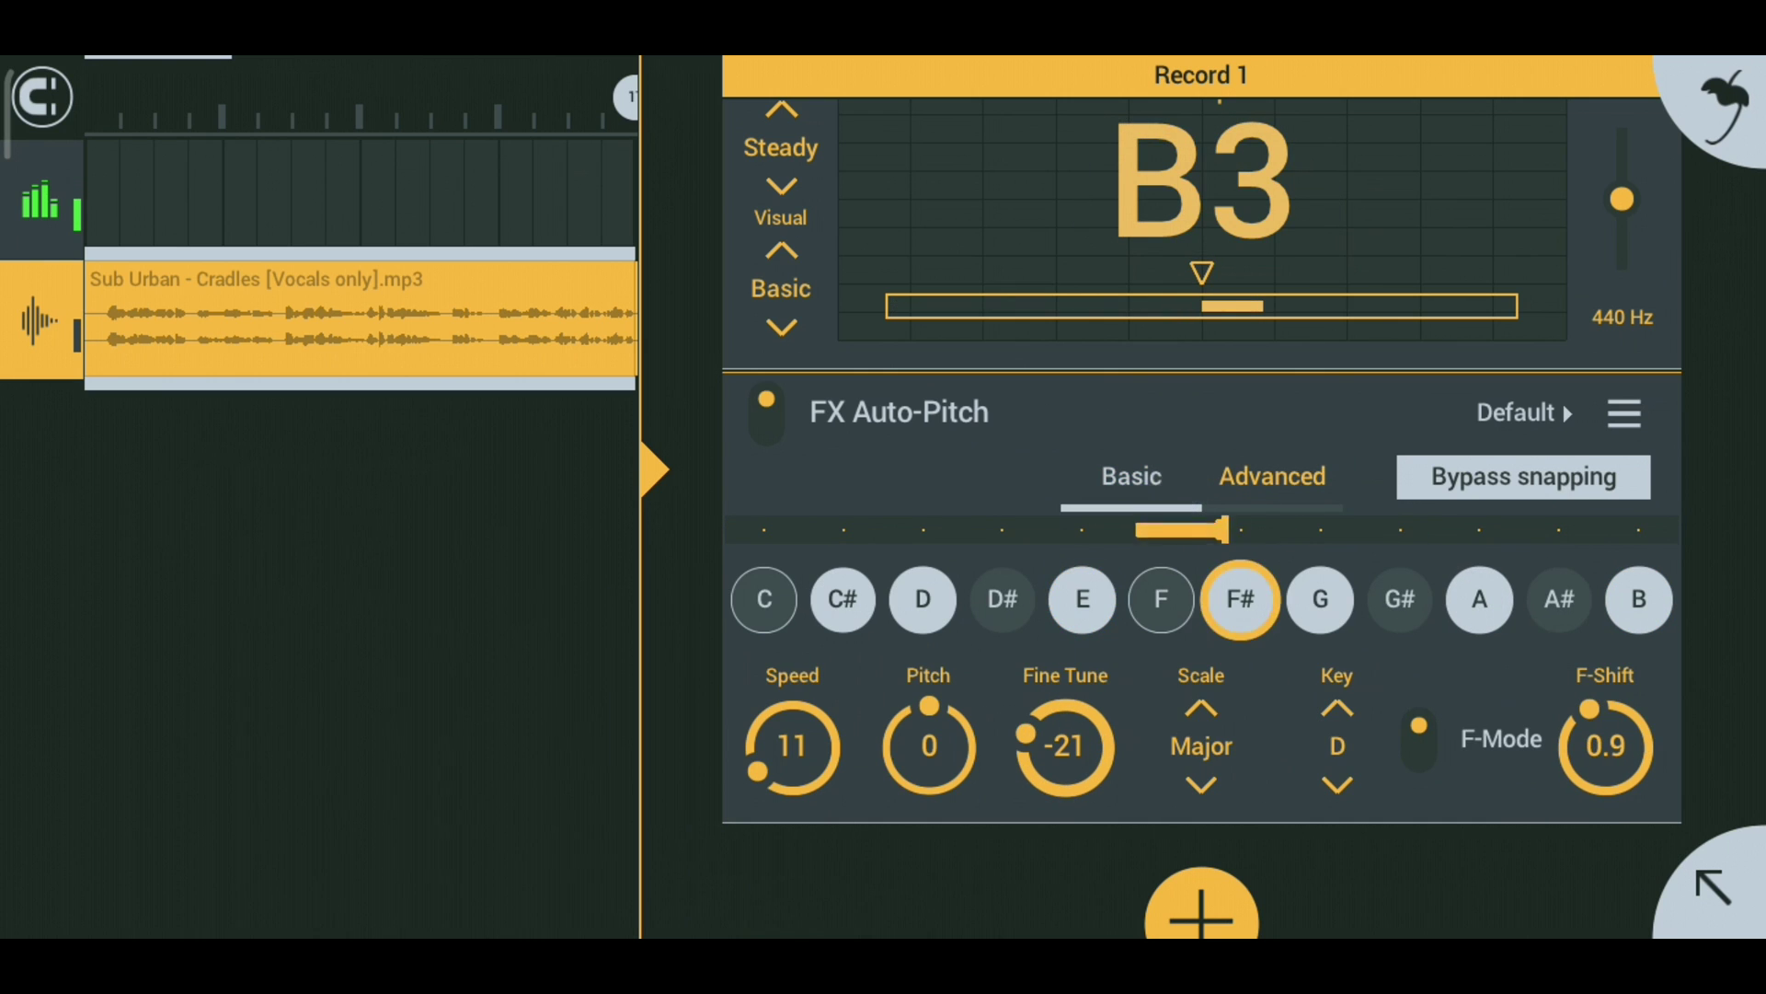
left_click(1272, 475)
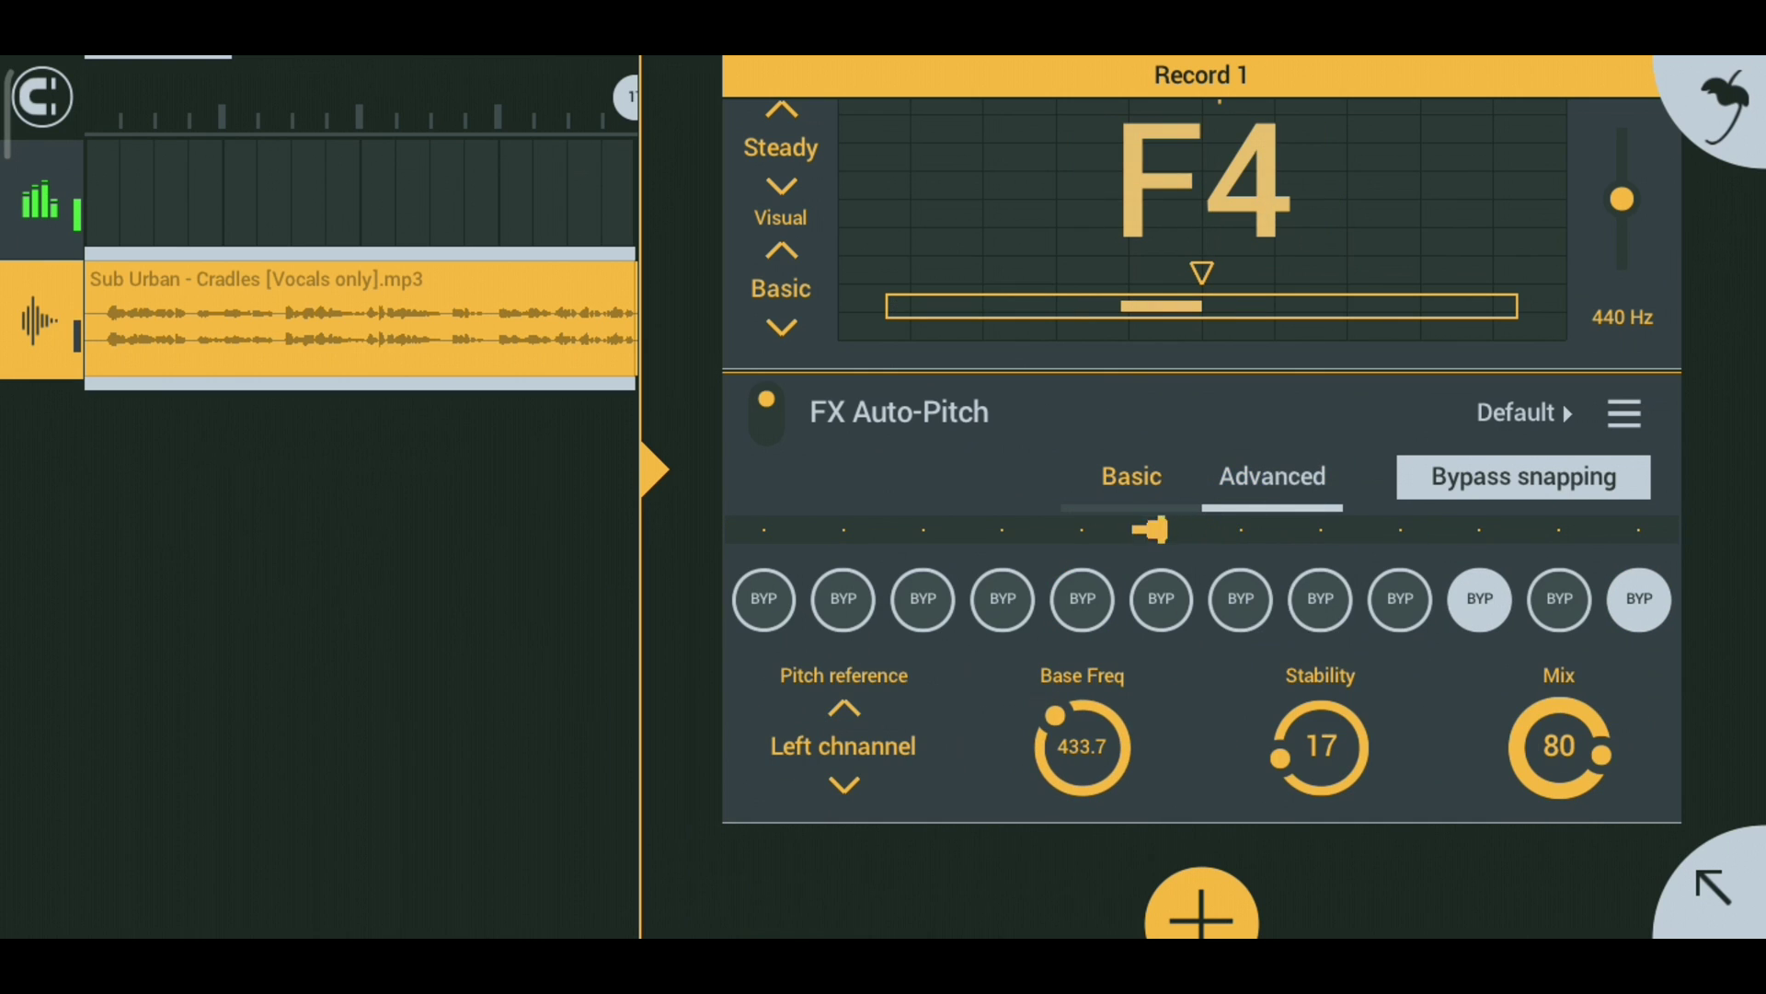
left_click(1152, 481)
left_click(1283, 497)
Bypass snapping for the notes E, D and C#.
left_click(1085, 598)
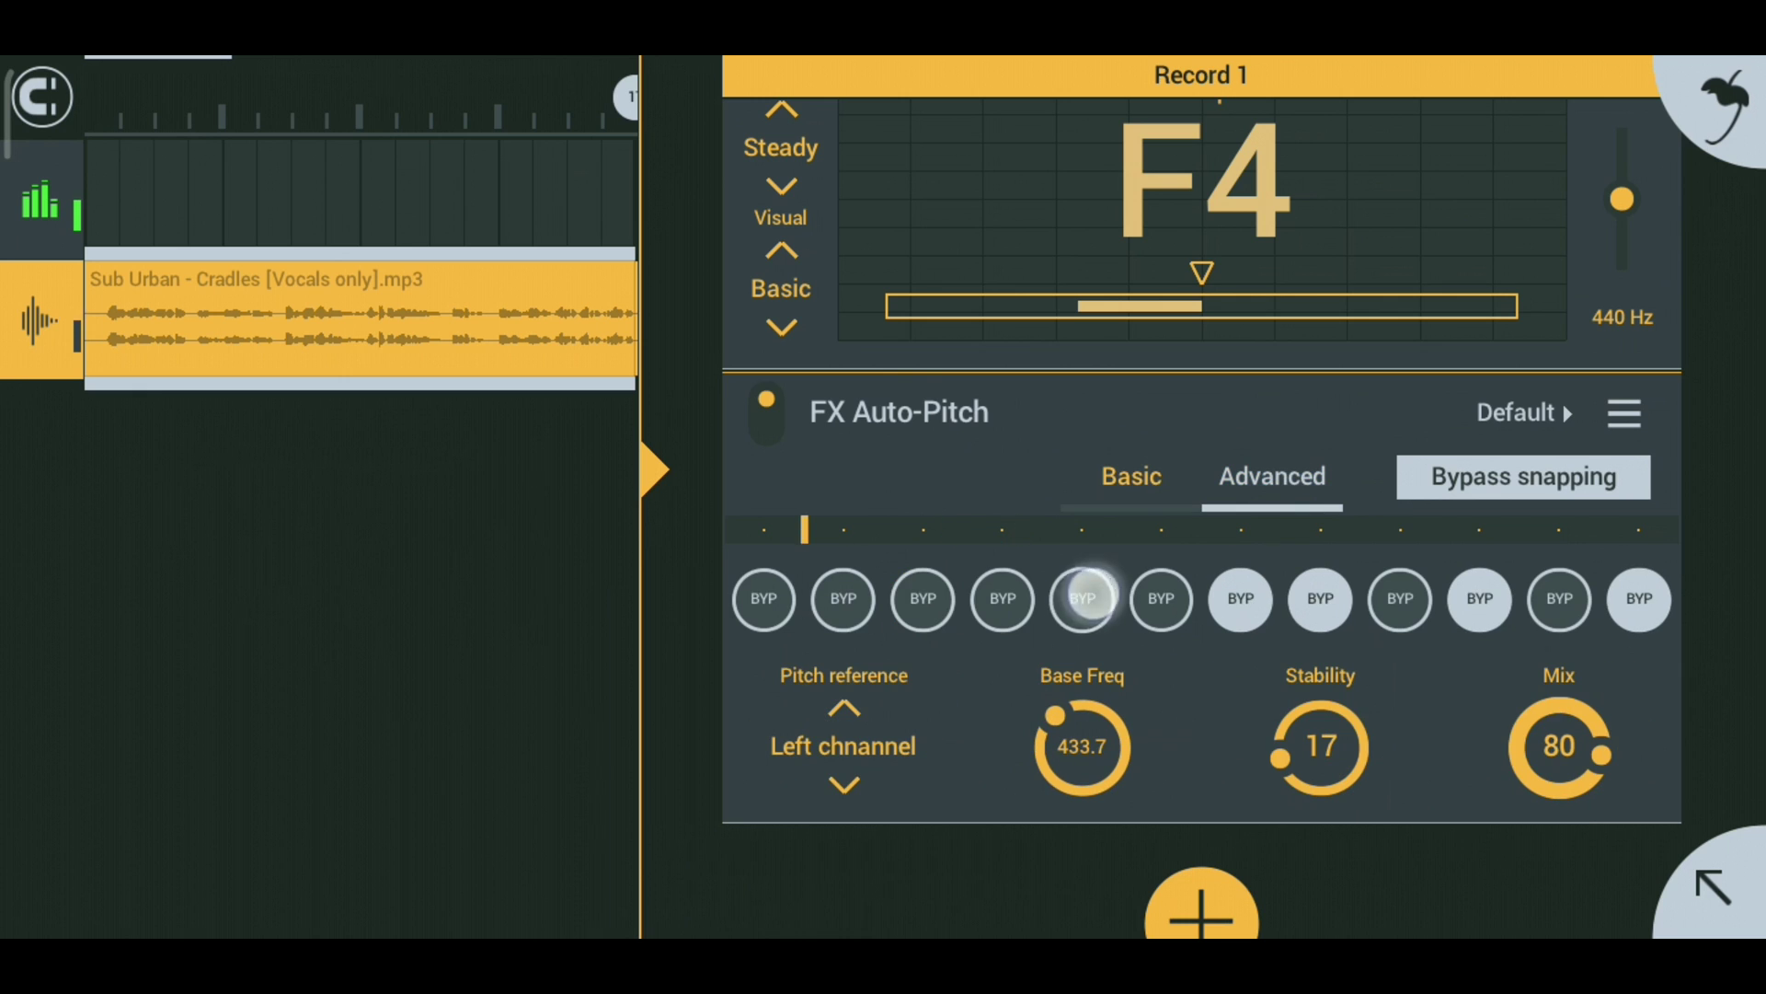
left_click(922, 598)
left_click(1131, 476)
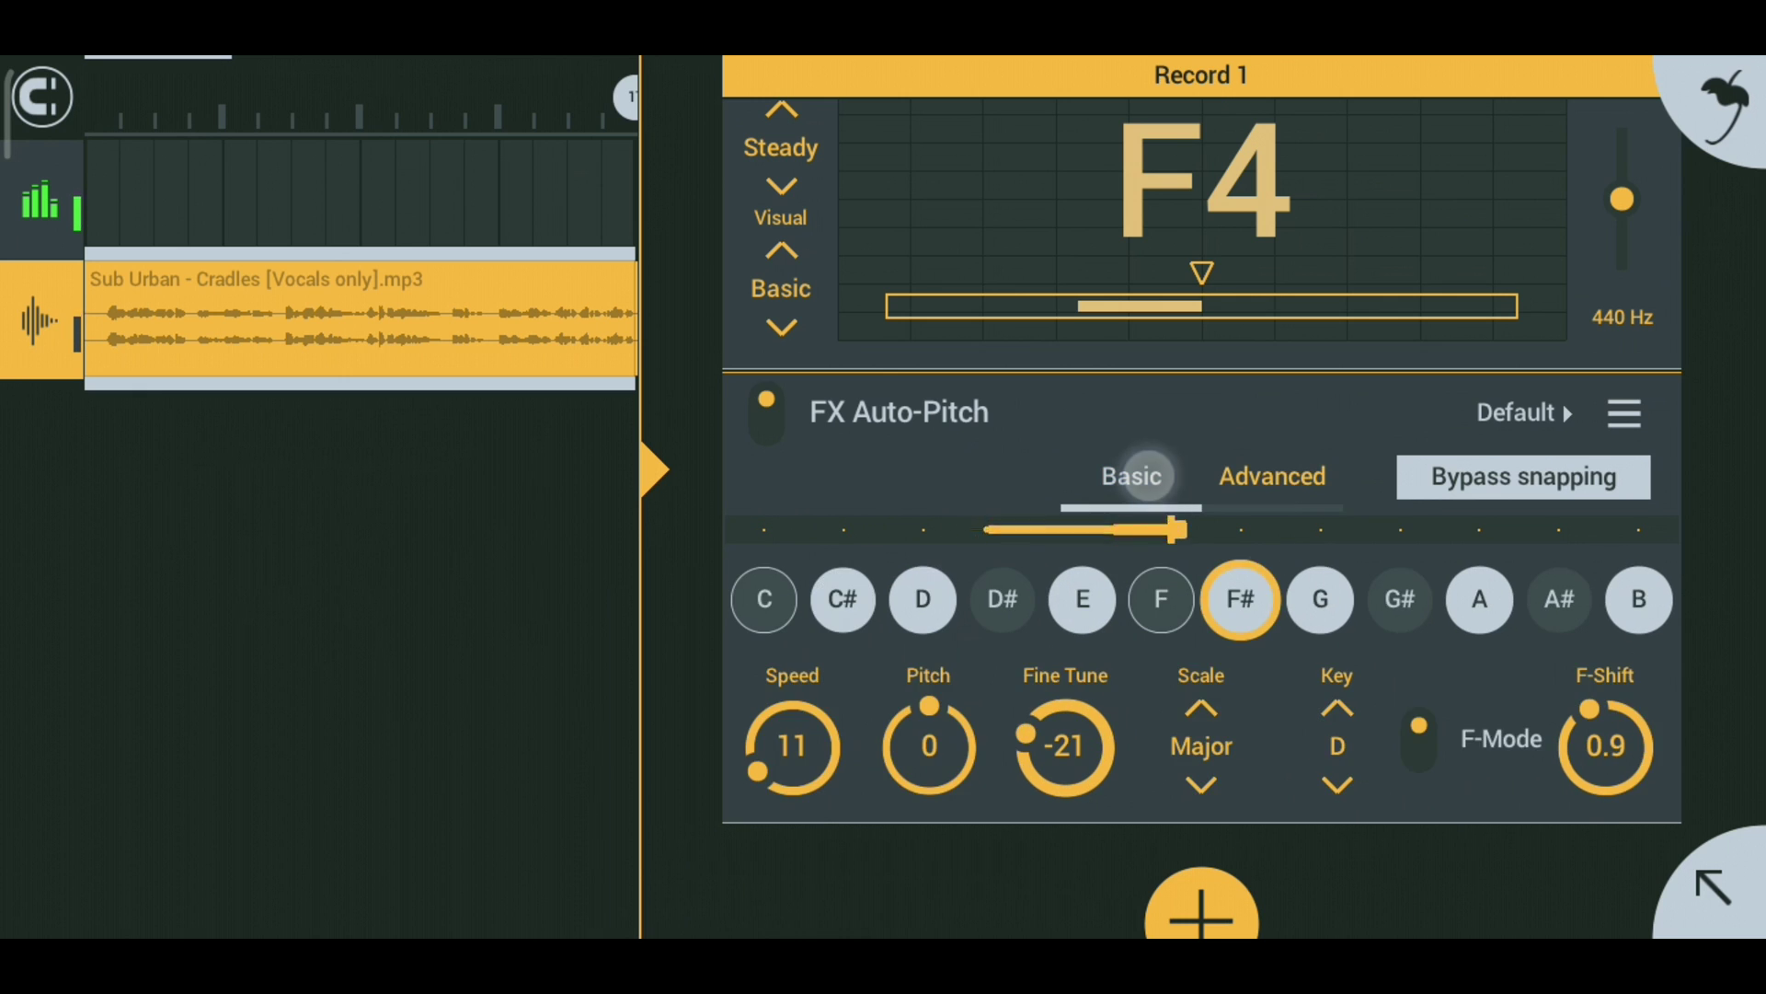
left_click(1272, 477)
left_click(842, 598)
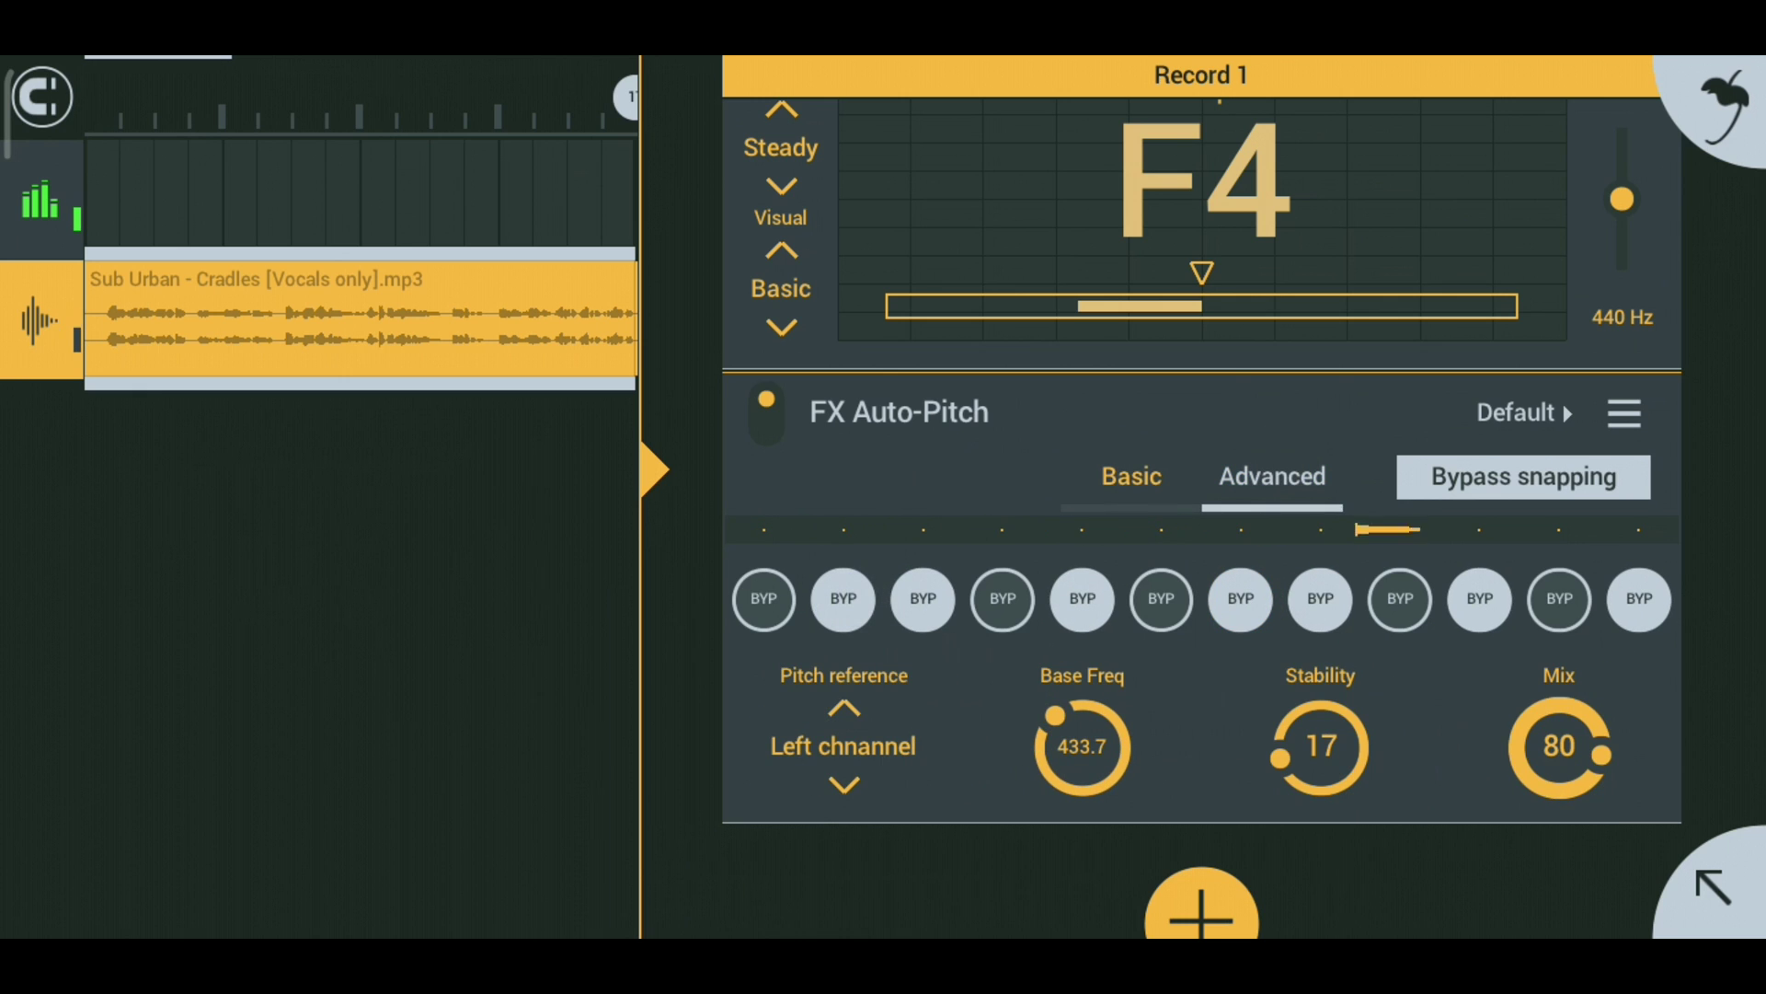
On the Basic tab, set fine tune to -25 and speed to 14, then power Auto-Pitch off.
left_click_drag(824, 520, 1624, 563)
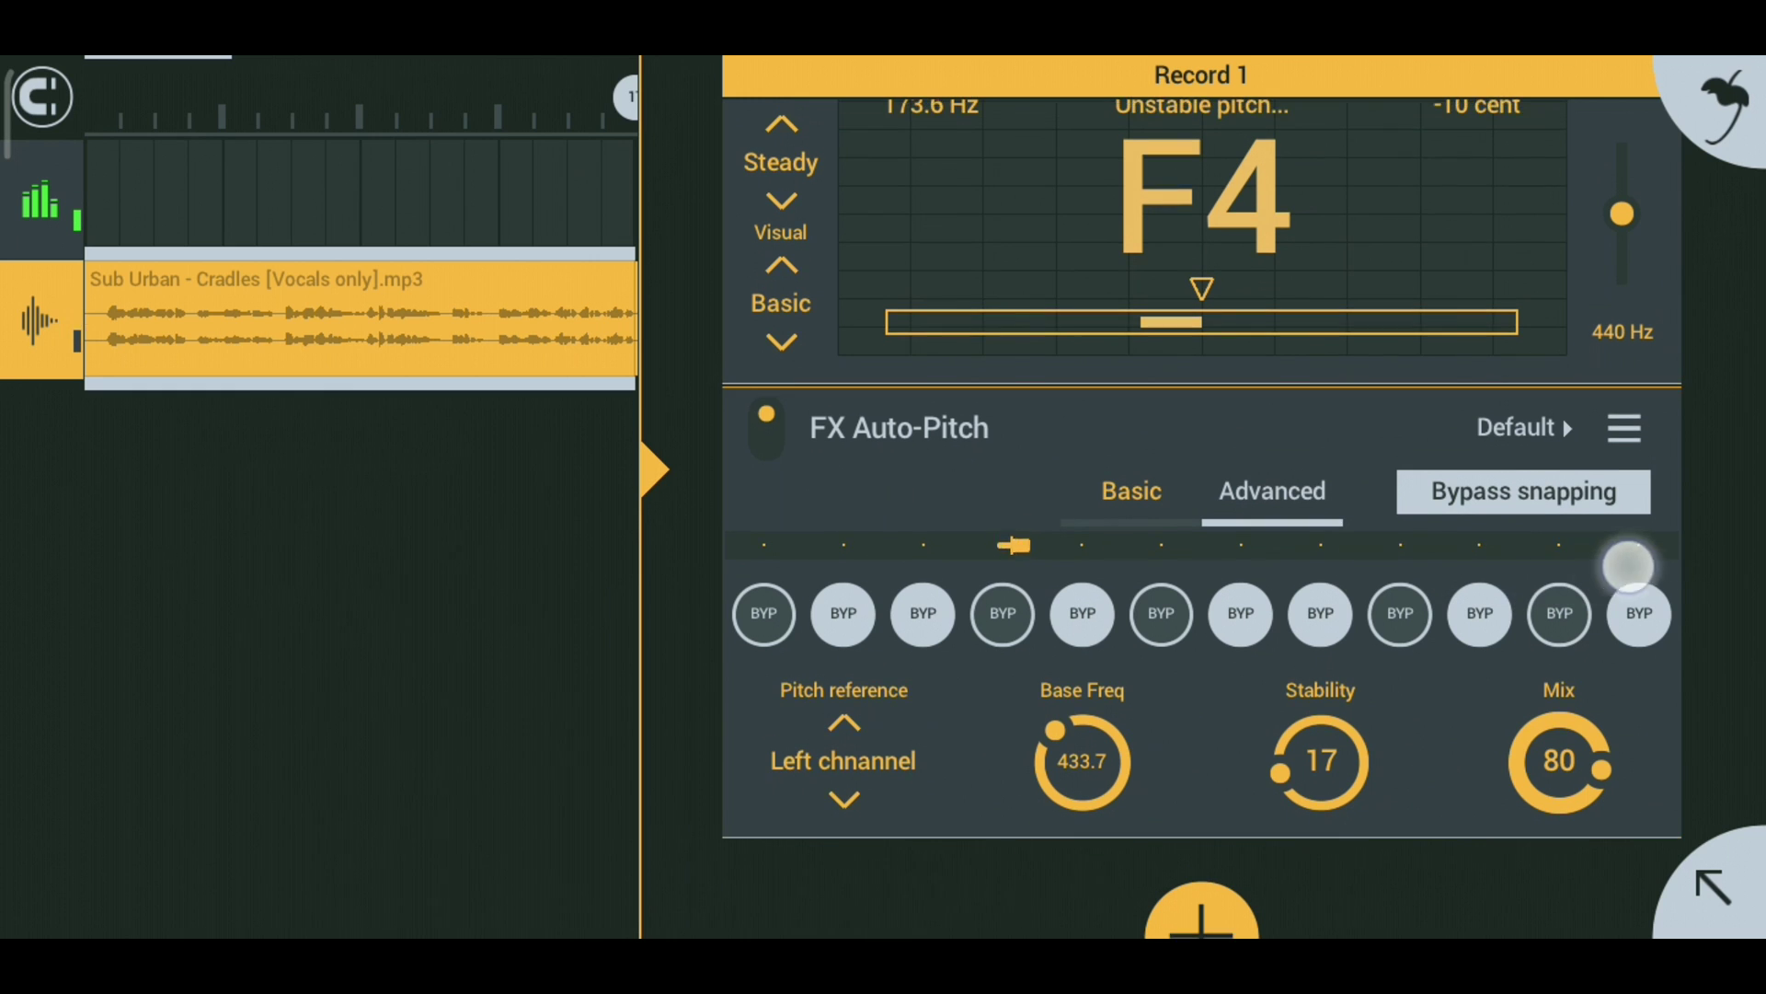
left_click(1125, 483)
left_click_drag(1112, 500, 1684, 543)
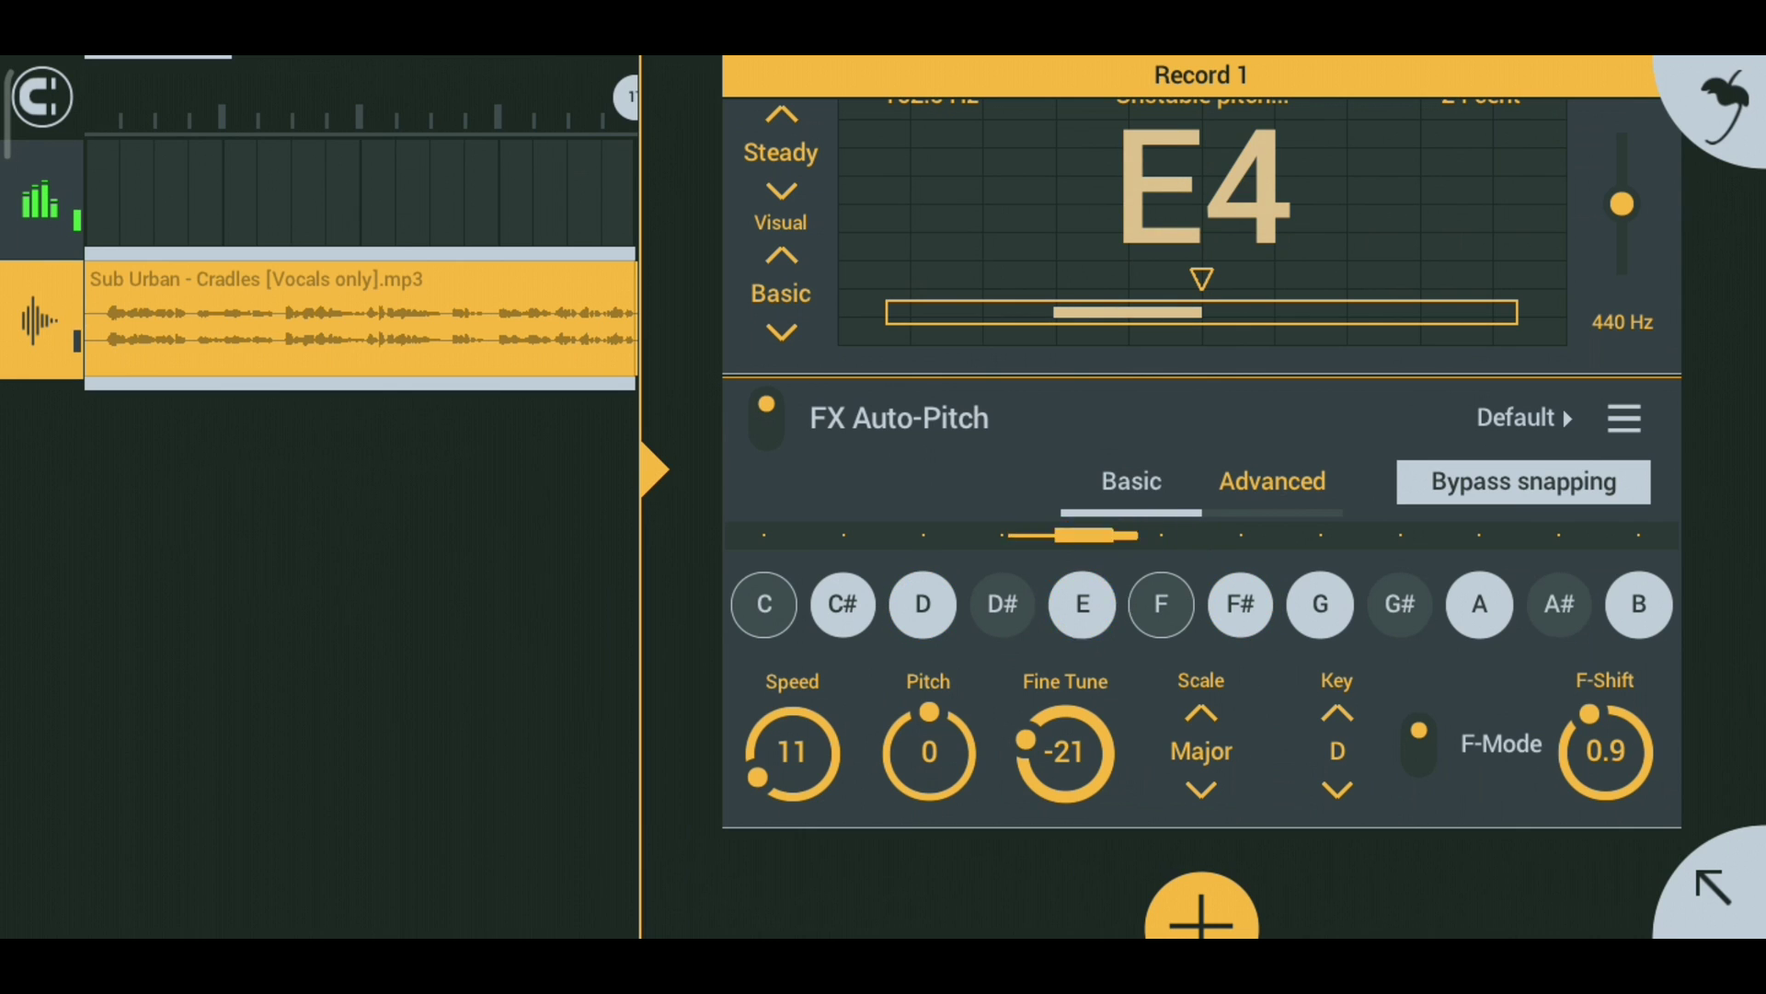
left_click_drag(1076, 794, 1203, 808)
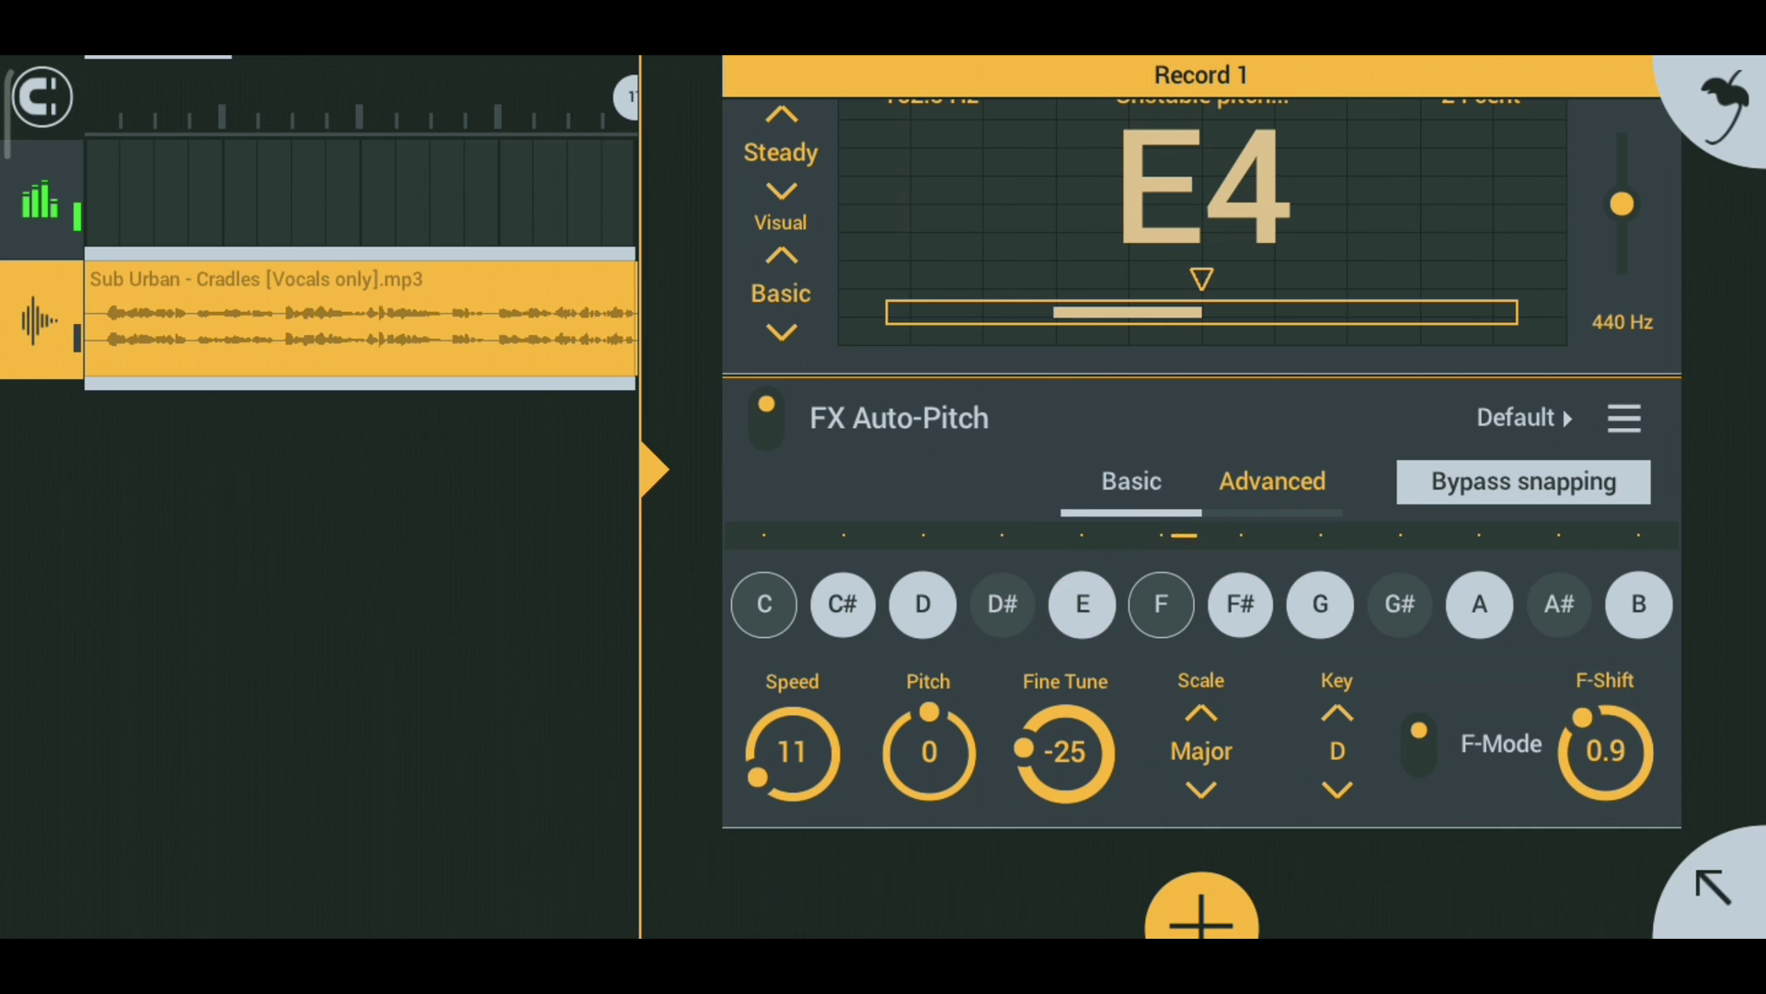
left_click_drag(736, 756, 652, 721)
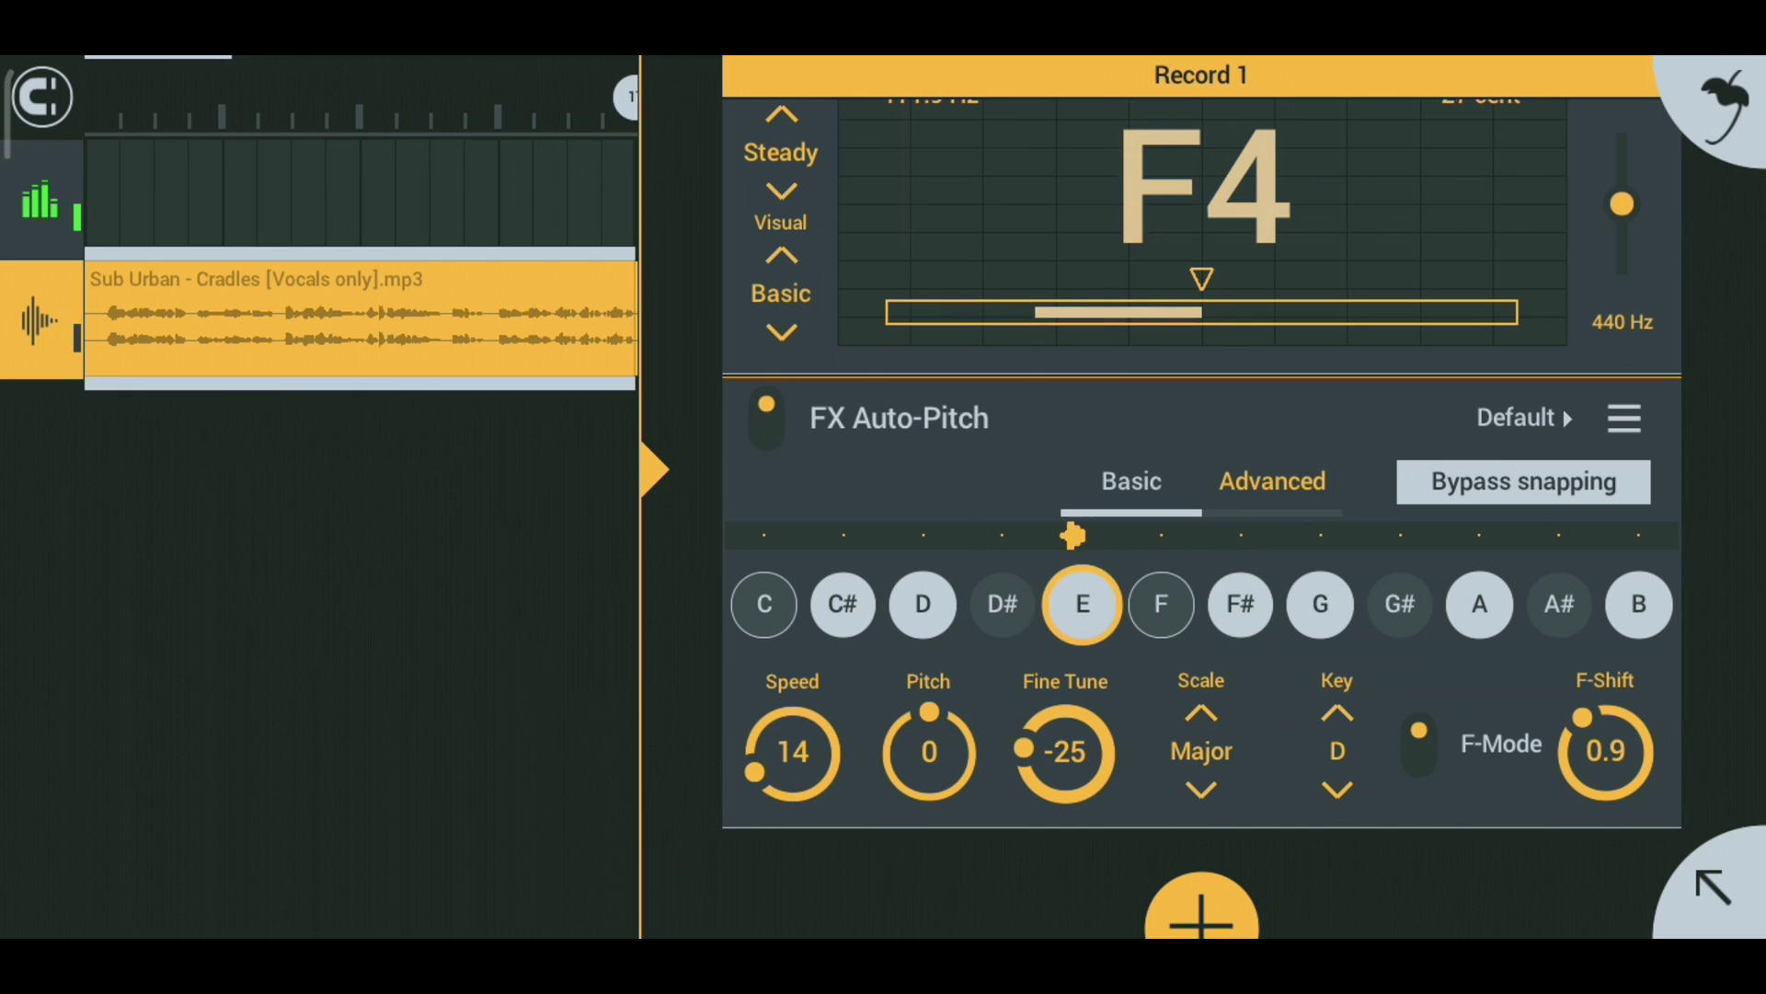
left_click(766, 418)
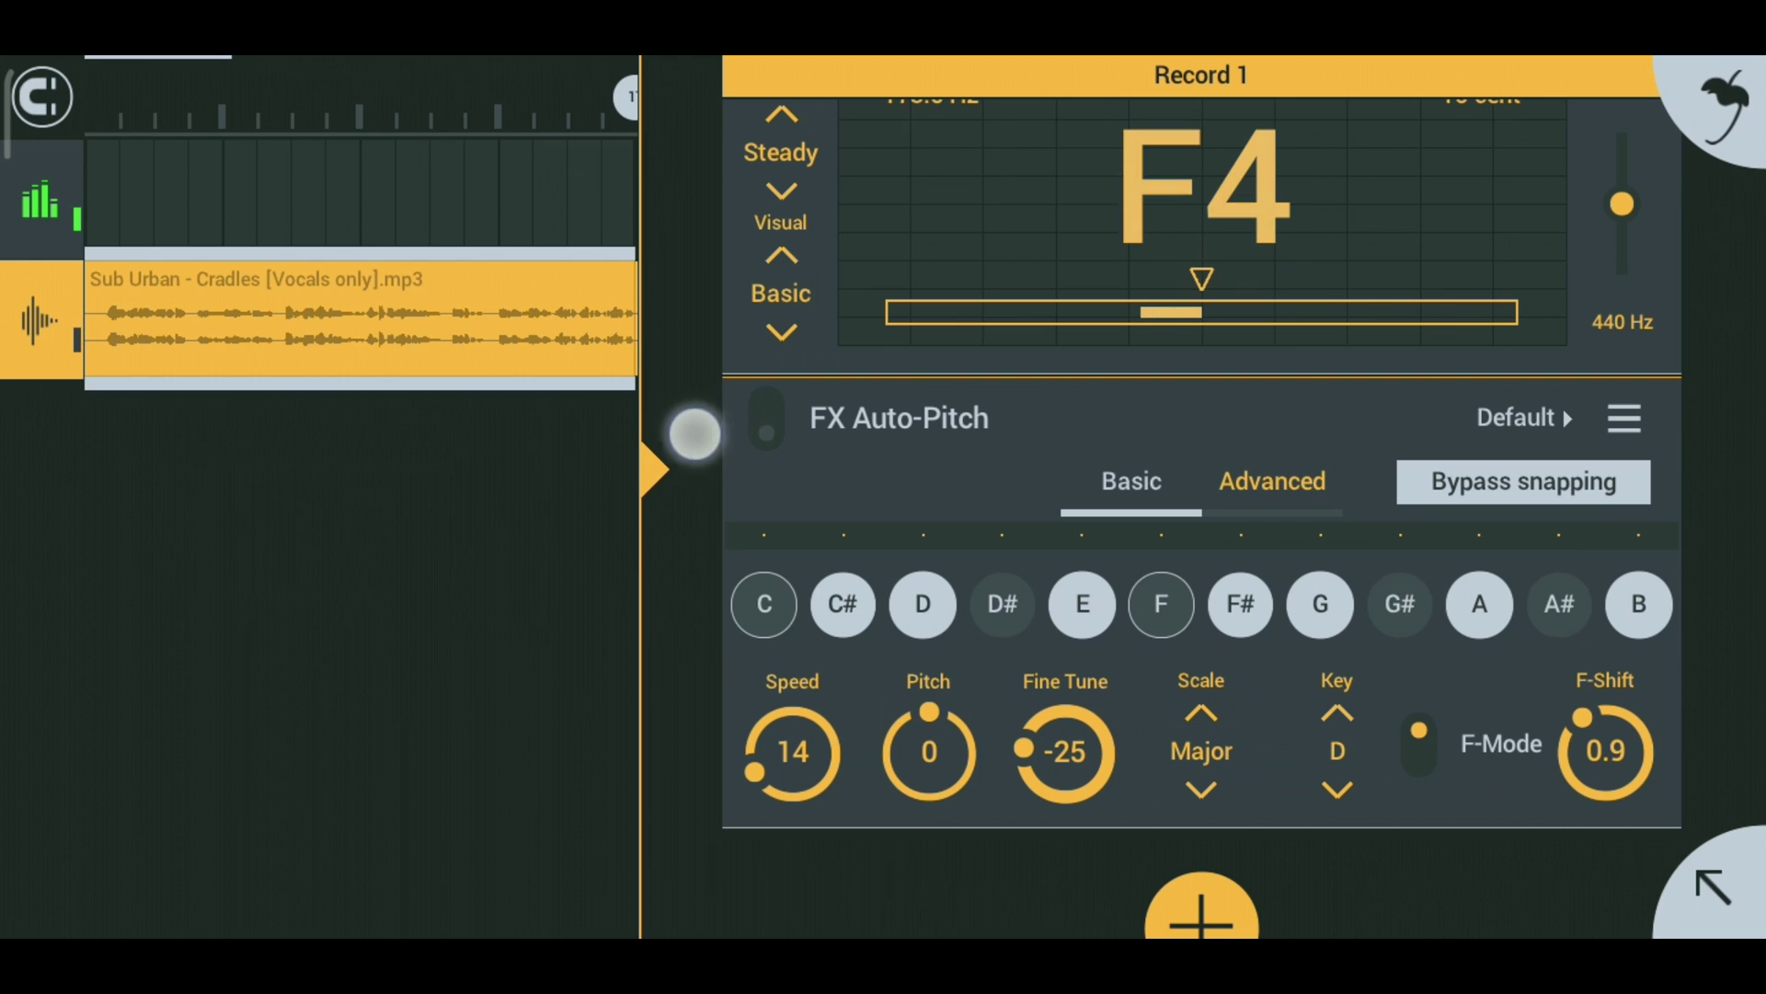
Power Auto-Pitch back on and bring up the effects list for FX Compressor.
left_click_drag(769, 418, 597, 417)
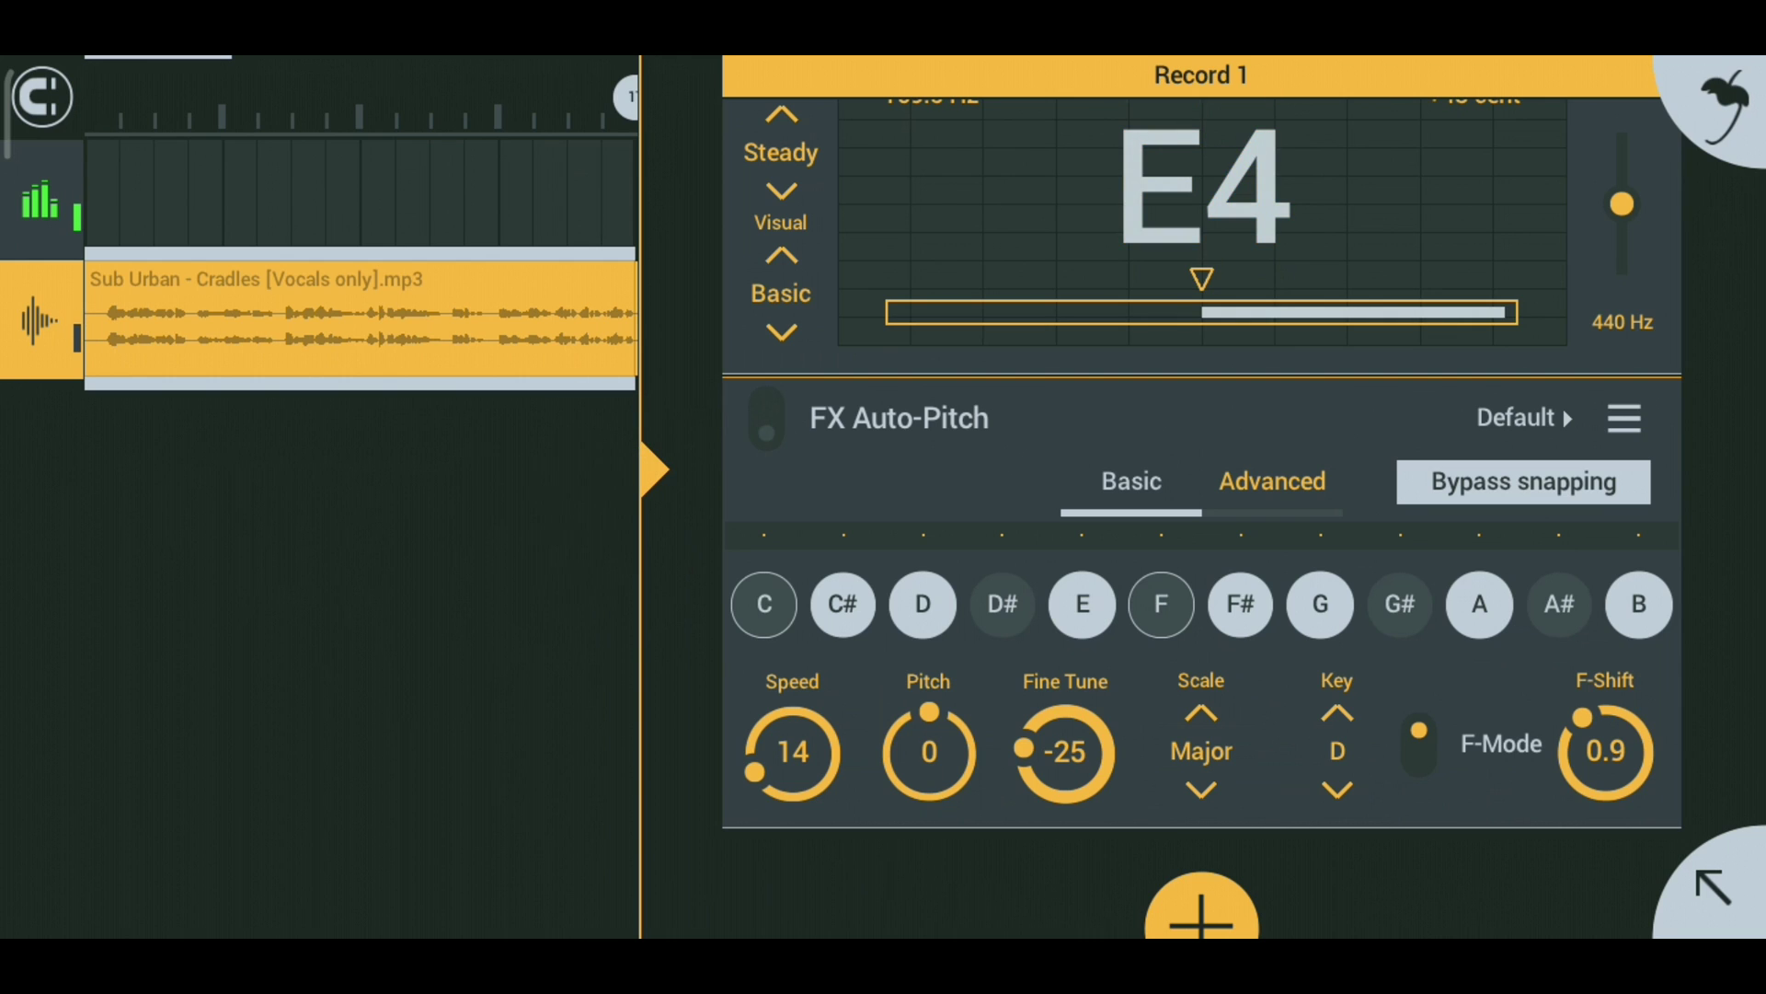
left_click_drag(1313, 194, 1222, 190)
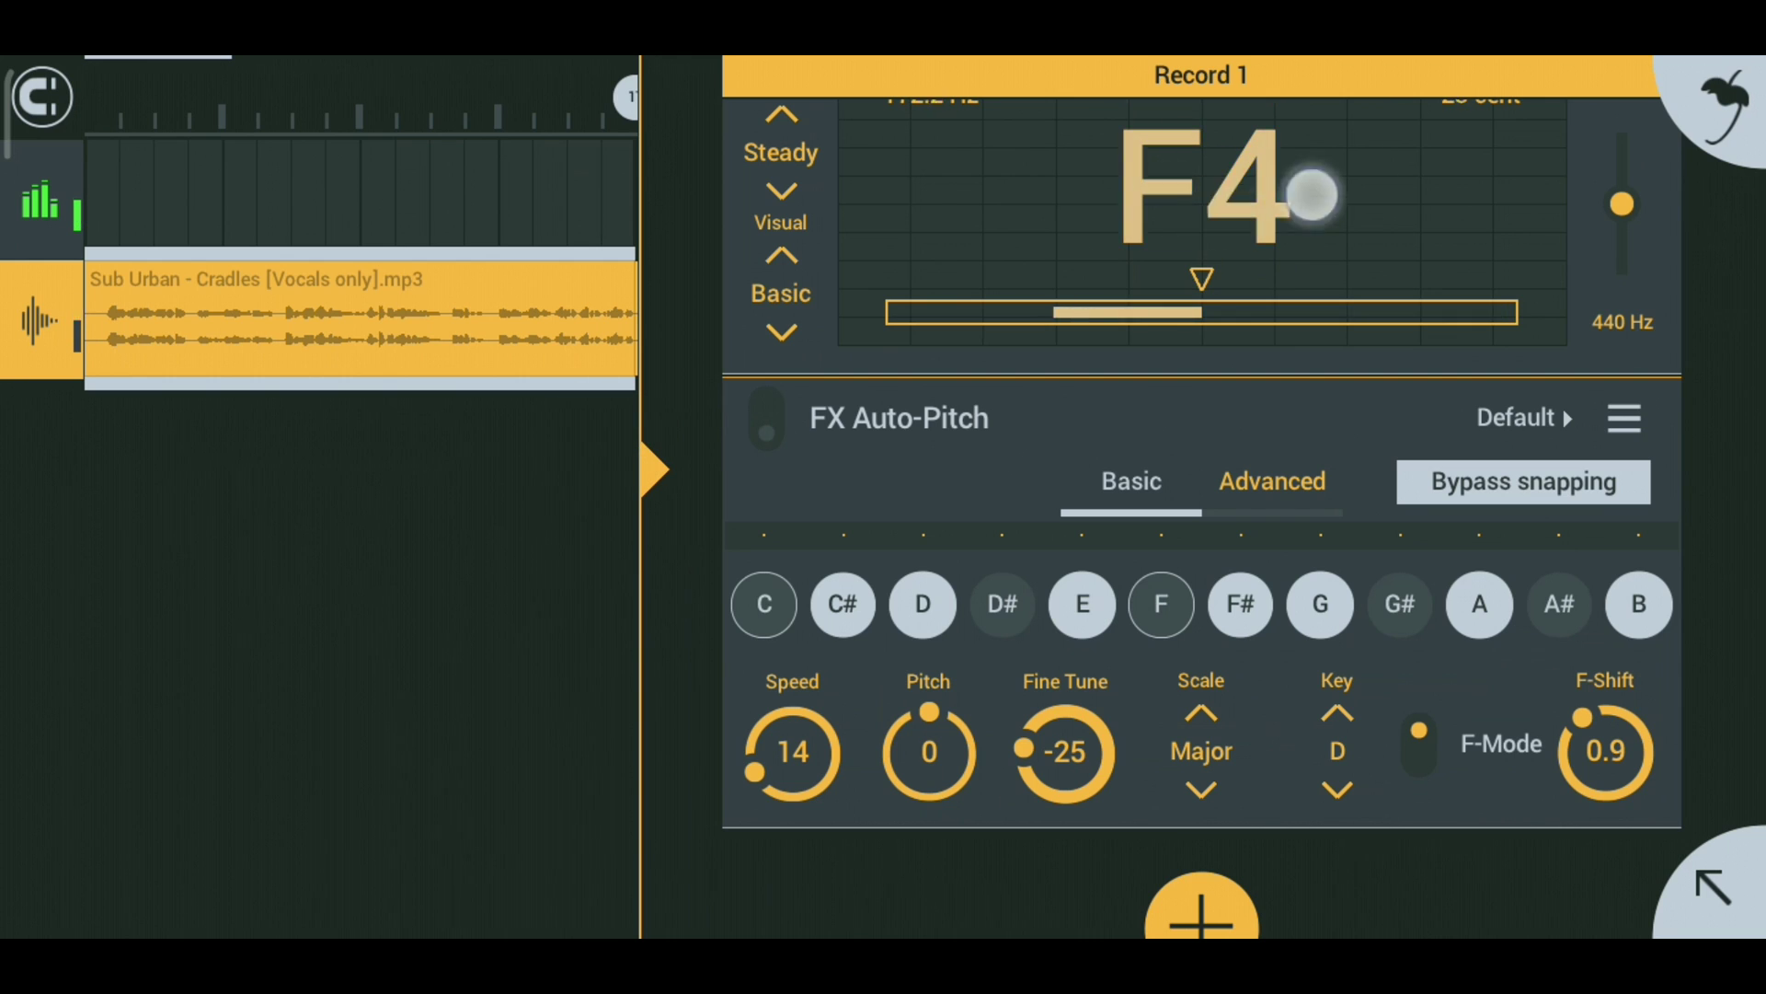
left_click(767, 418)
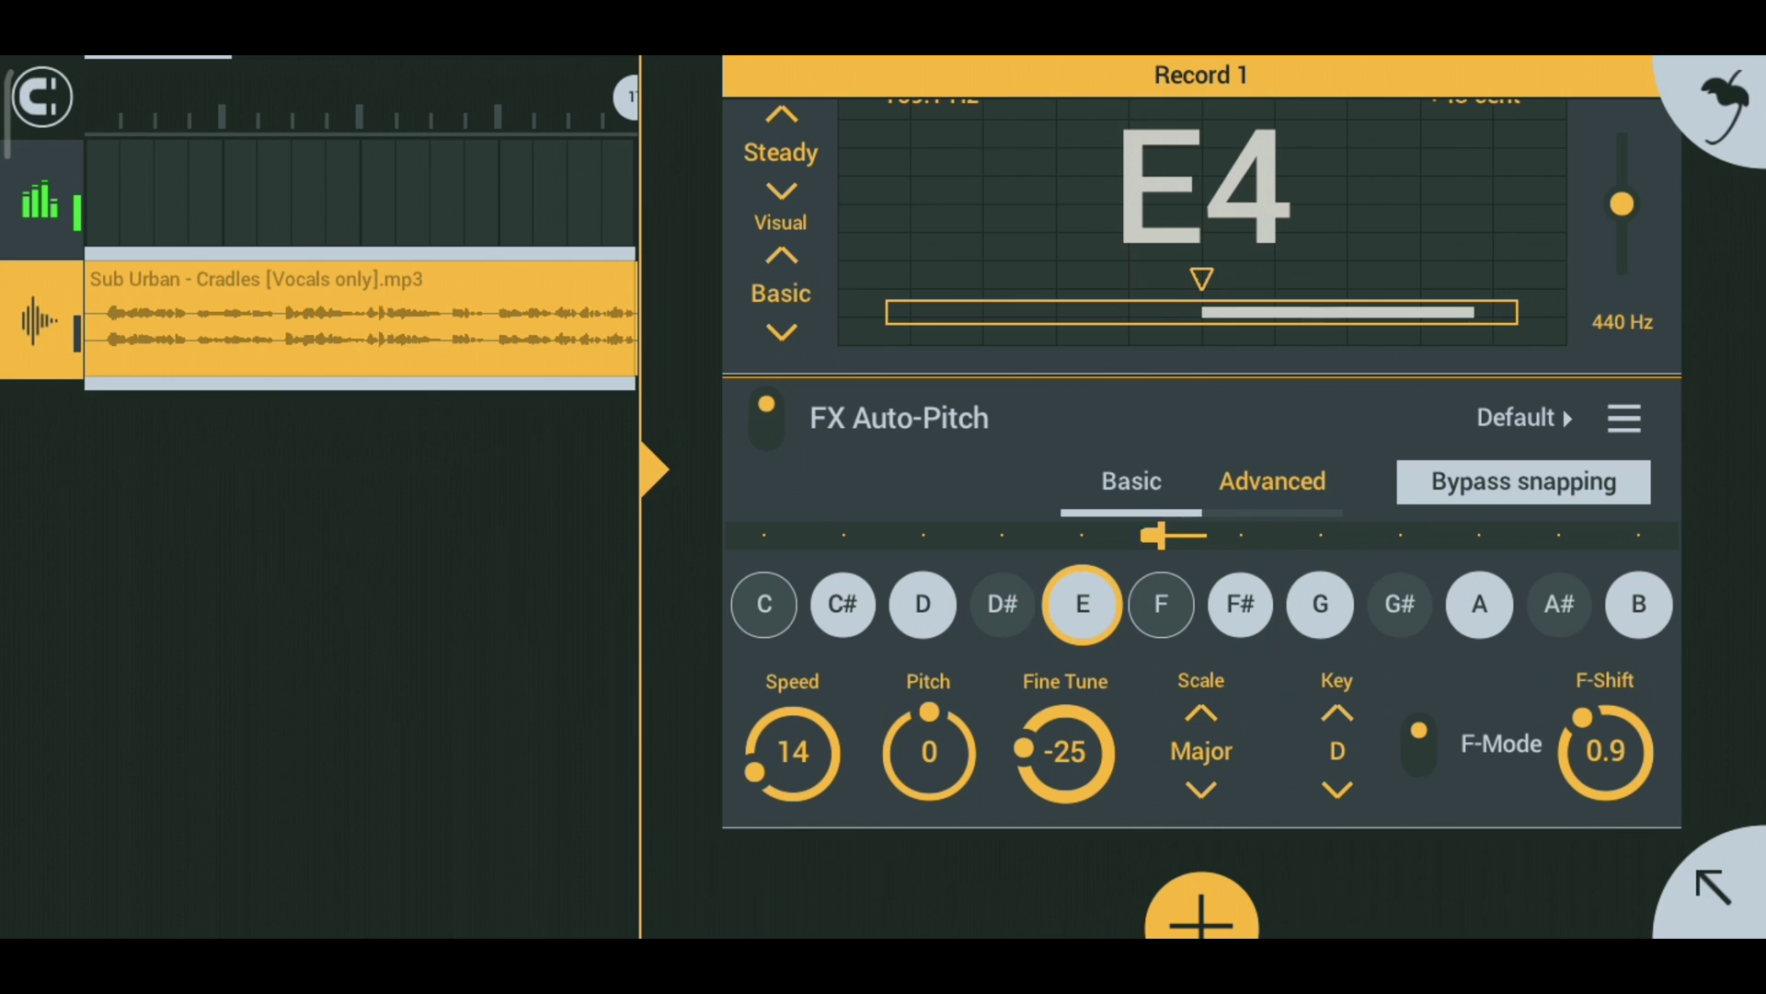
left_click(1274, 900)
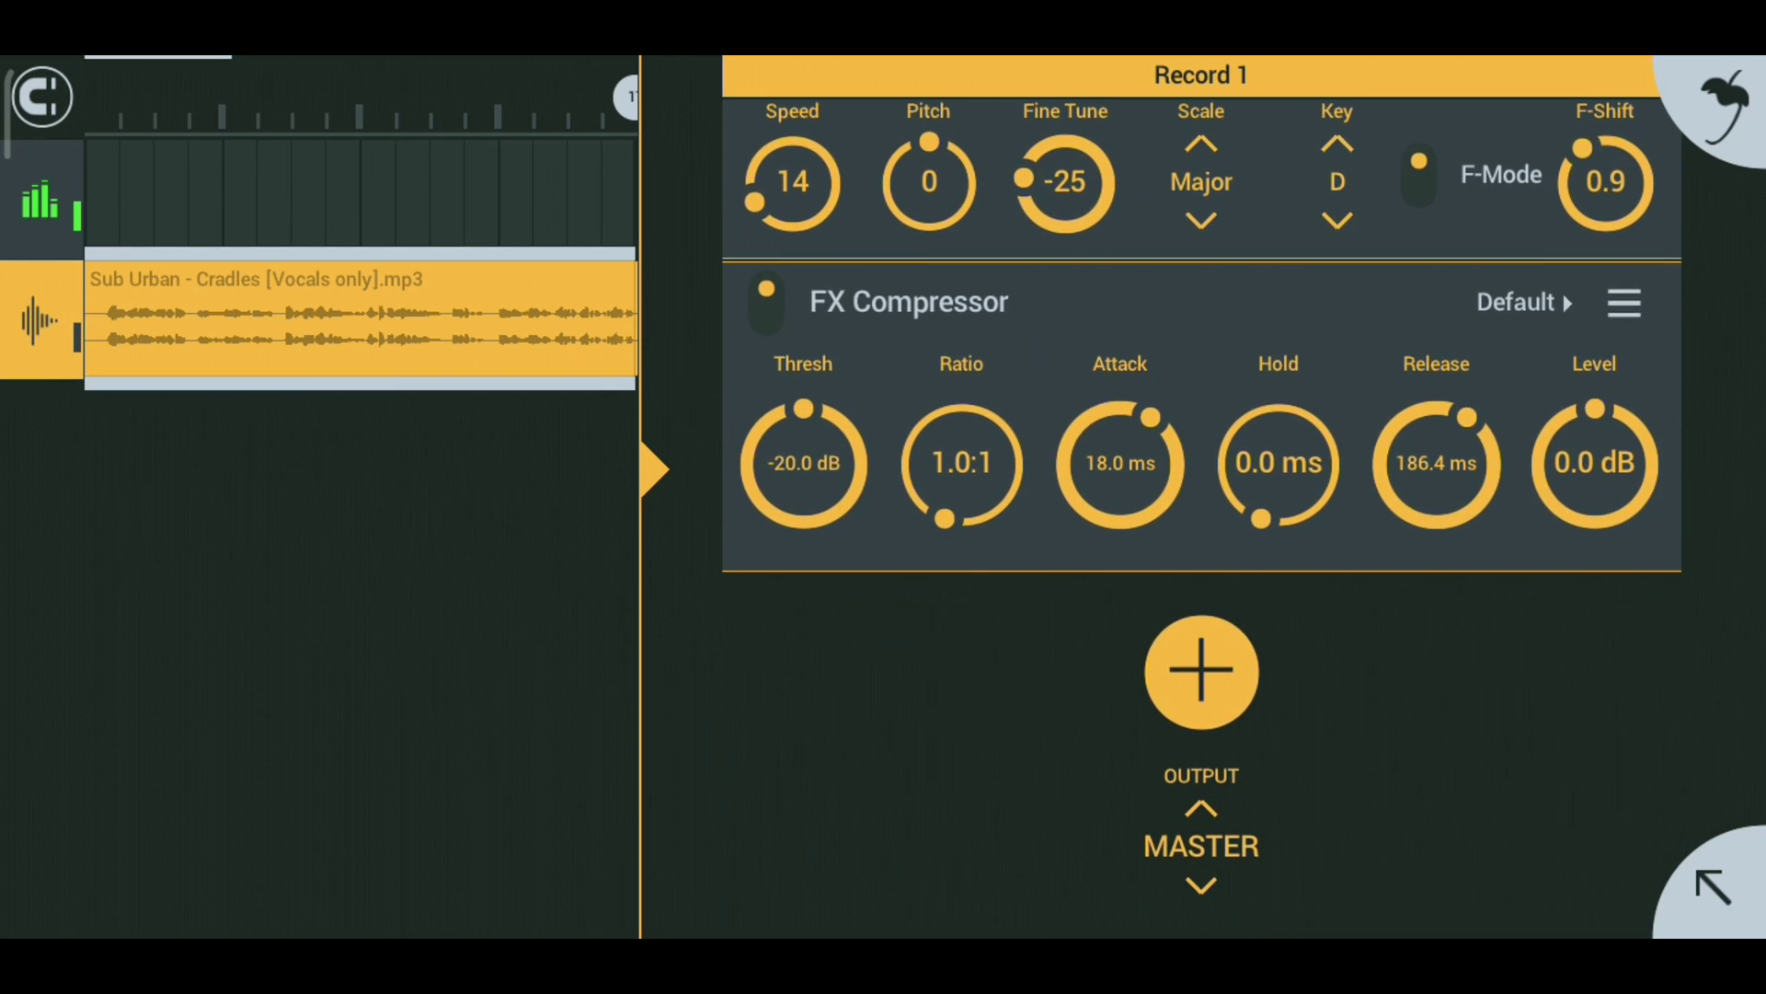
left_click_drag(1490, 746, 1492, 910)
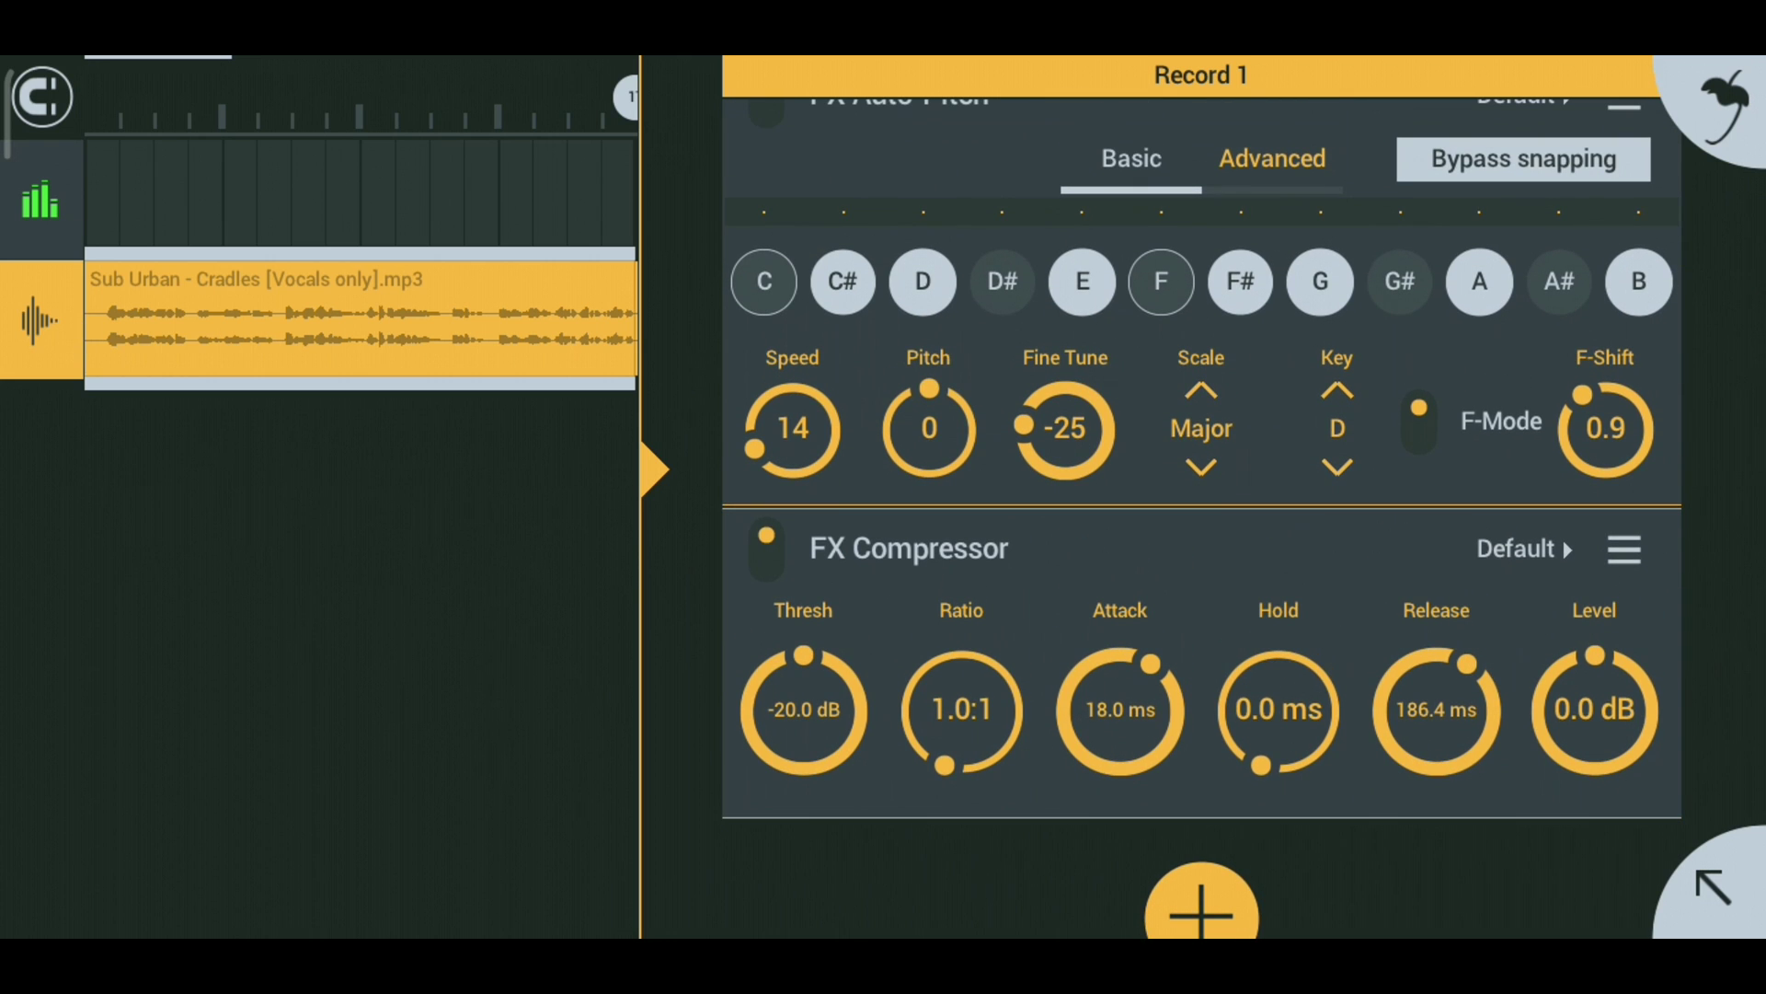
left_click(652, 472)
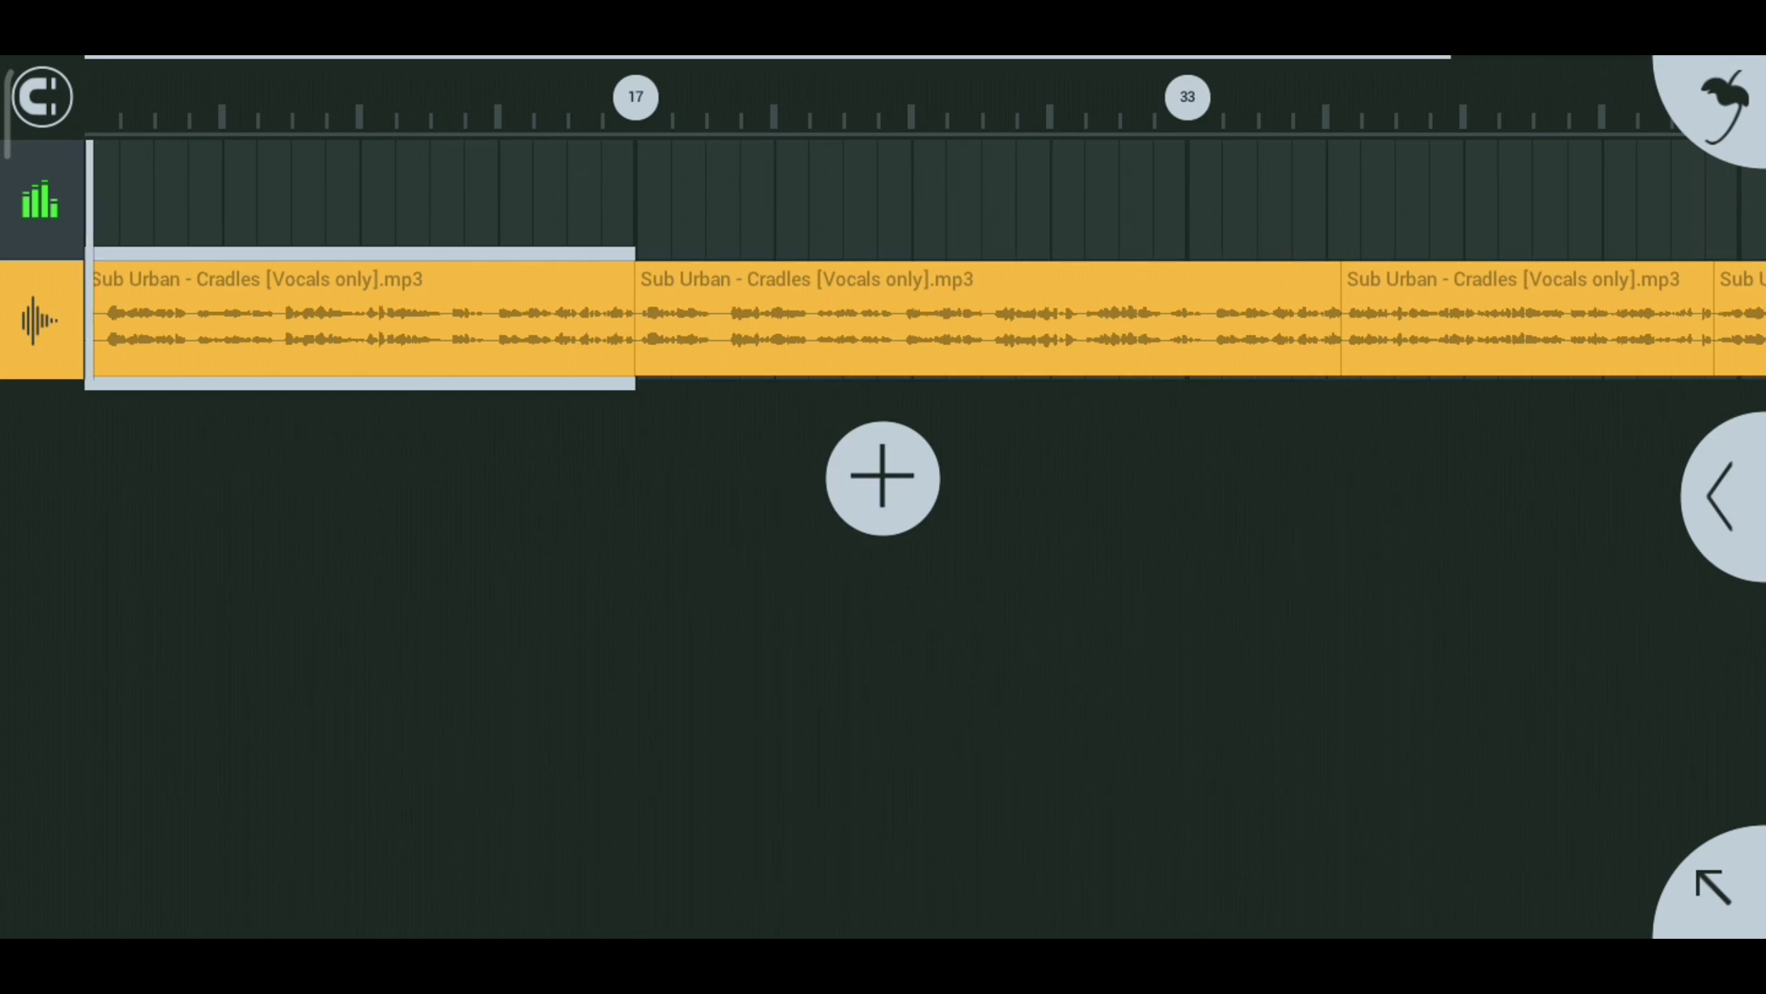
left_click_drag(1423, 548, 1403, 548)
left_click(1719, 496)
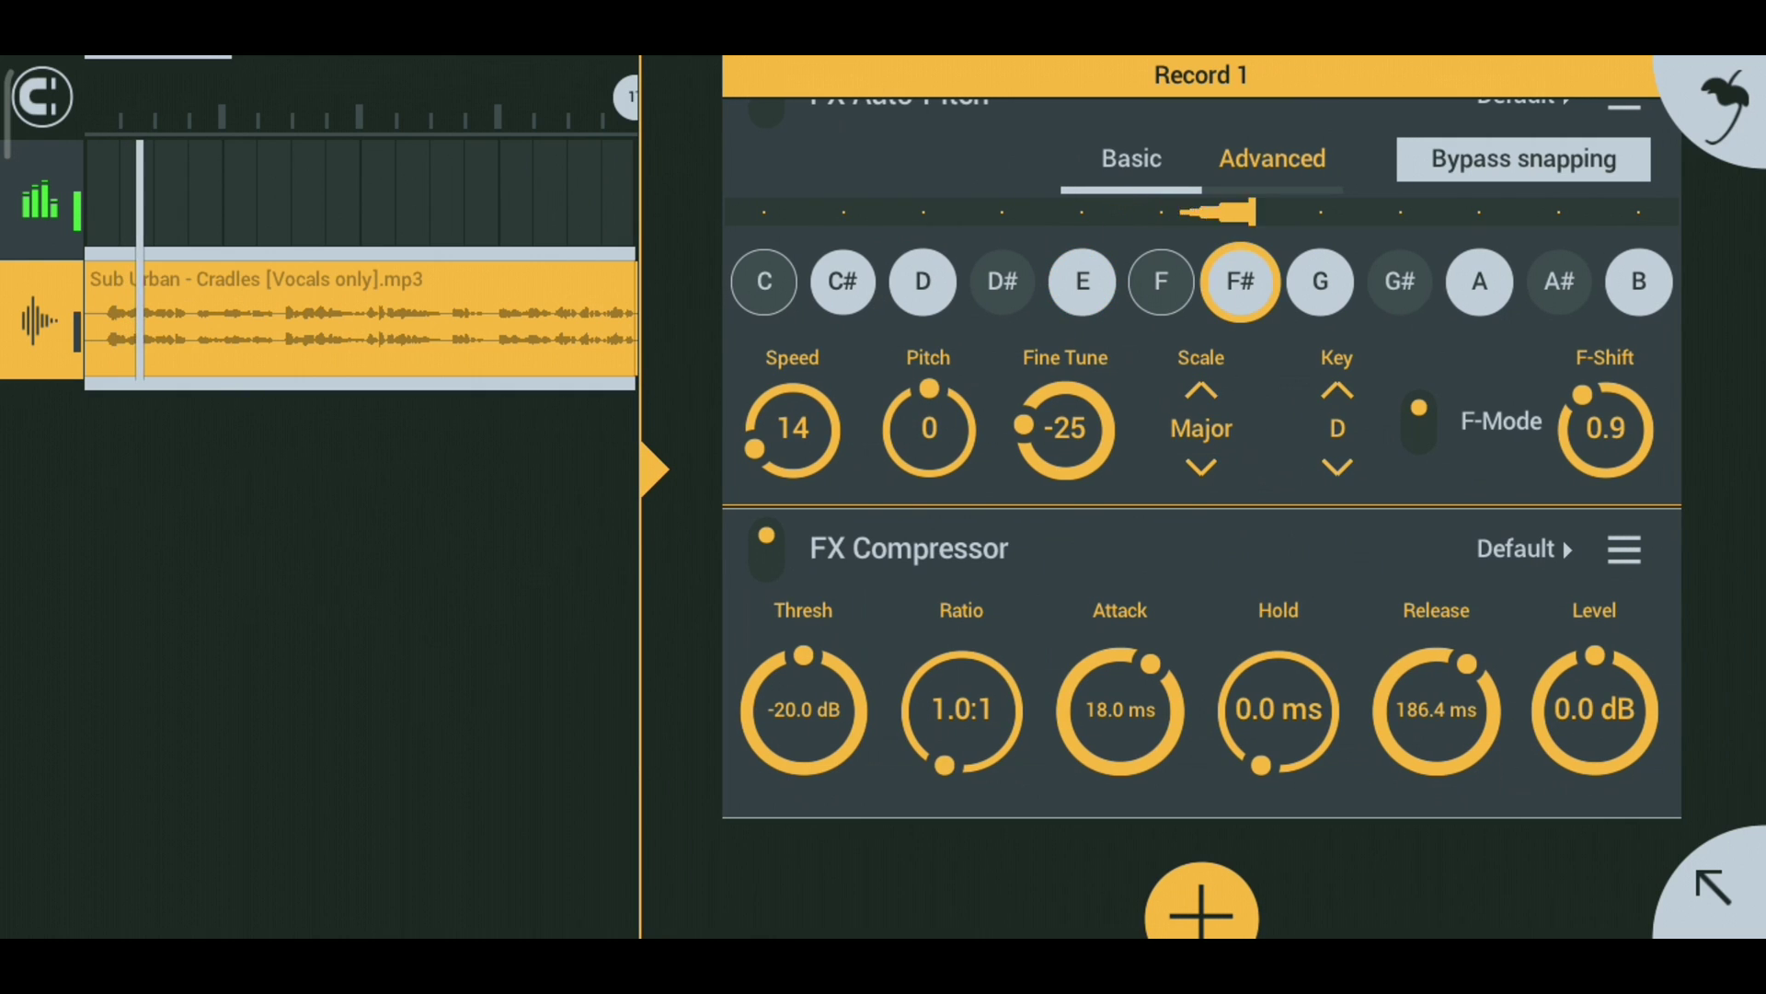
left_click(770, 552)
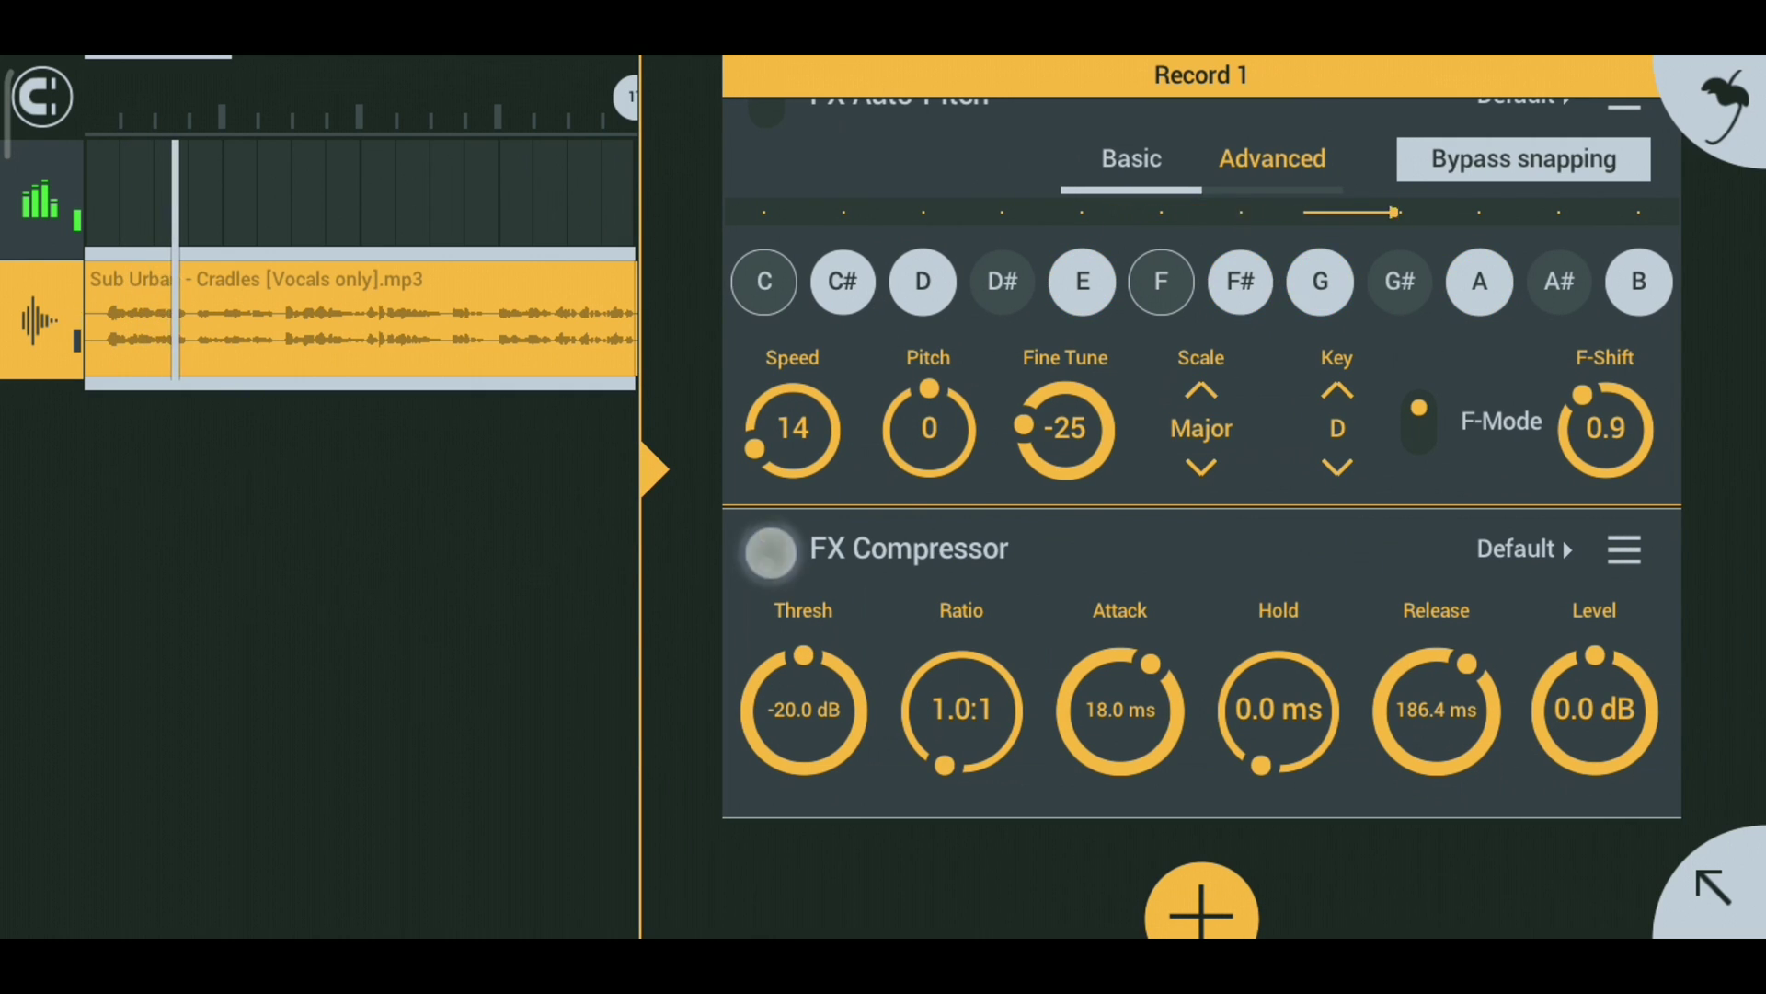